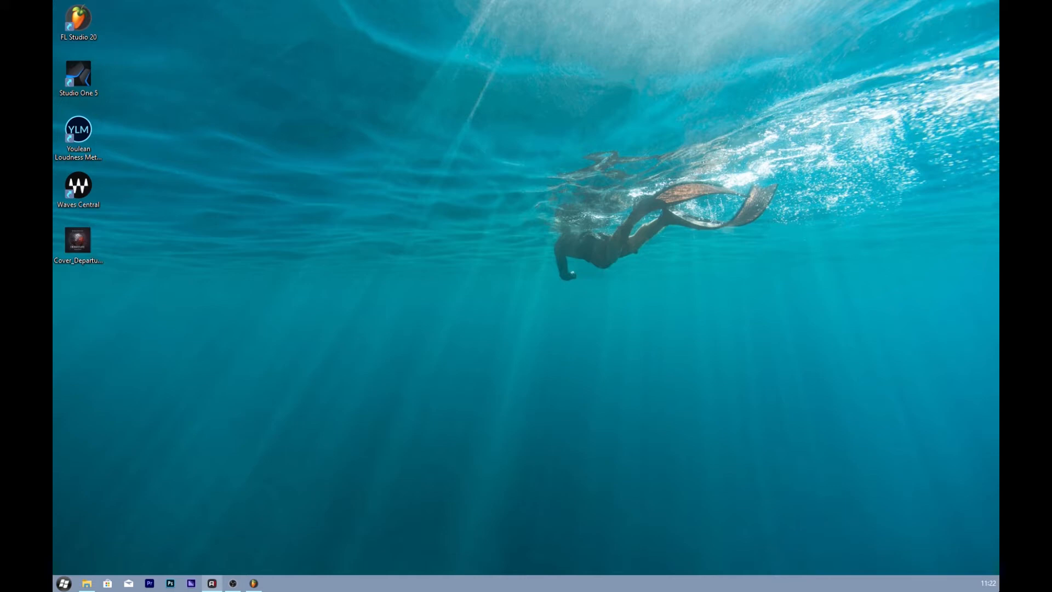
# - Switch to OBS and add a new scene with the suggested name
pyautogui.click(233, 583)
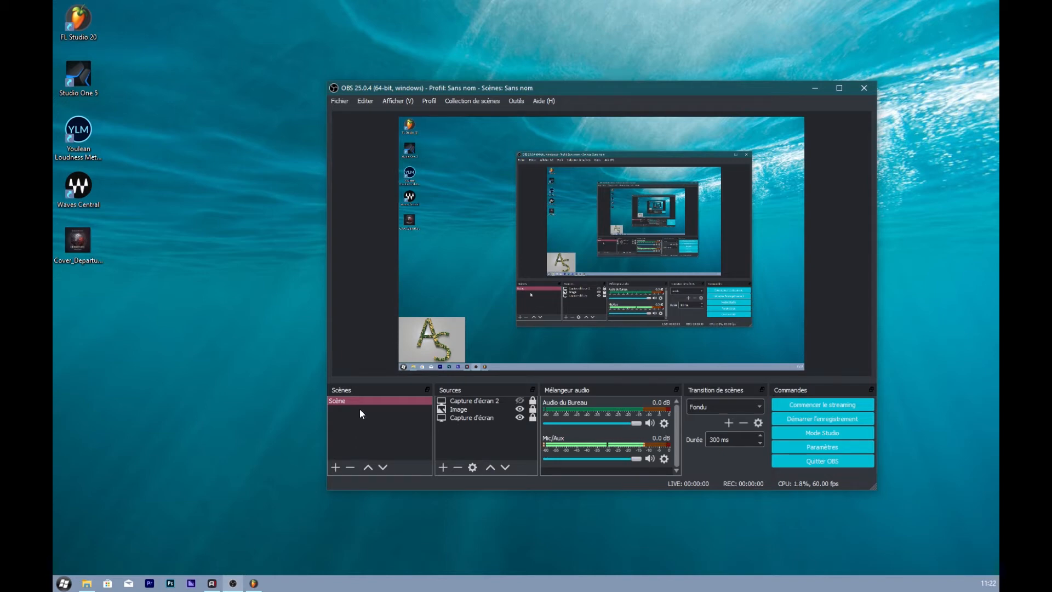
pyautogui.click(335, 467)
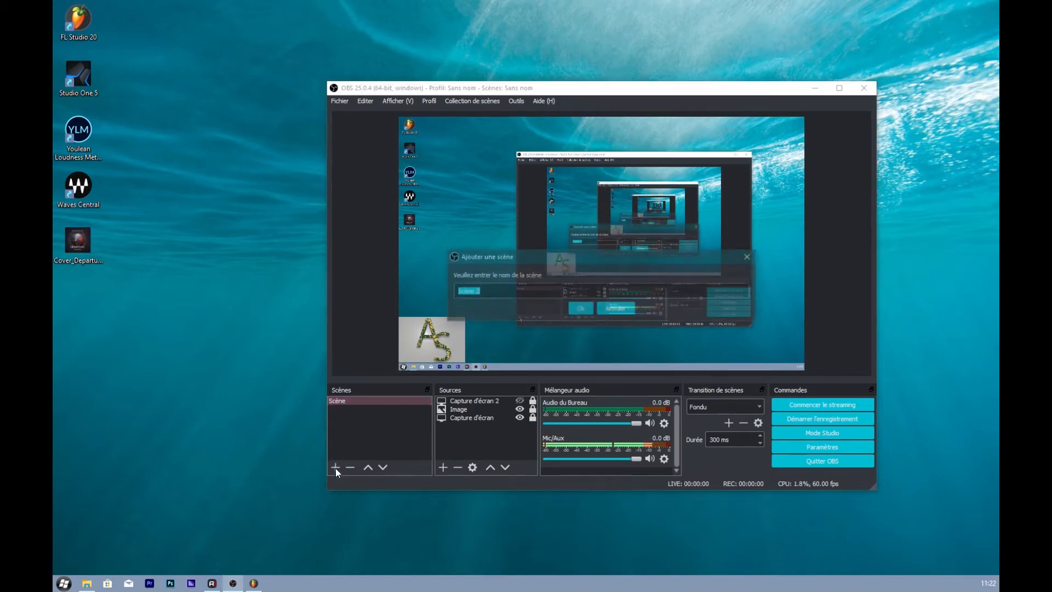
pyautogui.click(571, 310)
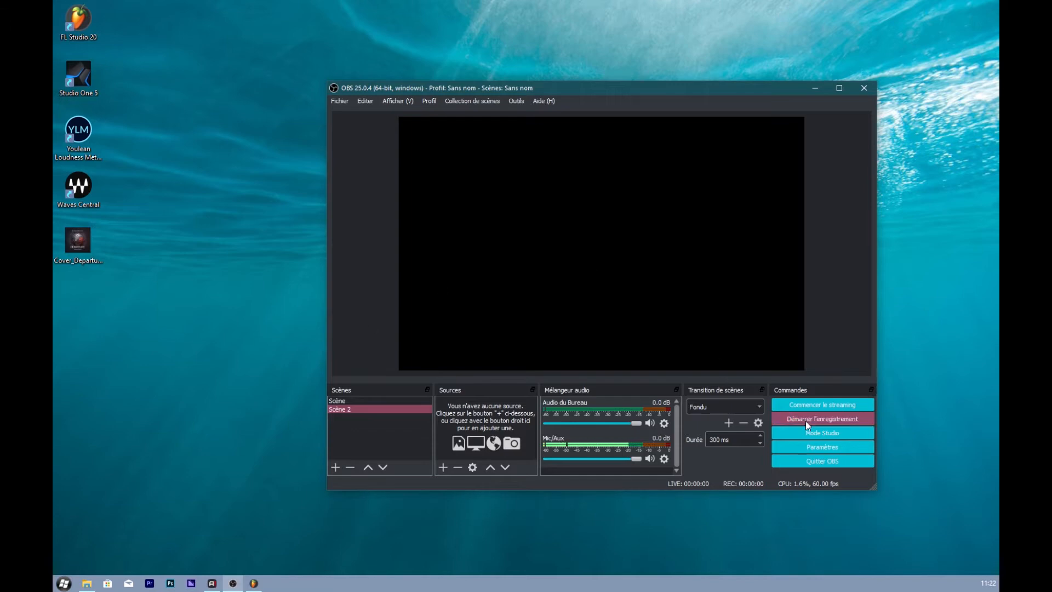
# - In the output settings, keep the output mode on Simple and choose 320 as the streaming audio bitrate
pyautogui.click(818, 448)
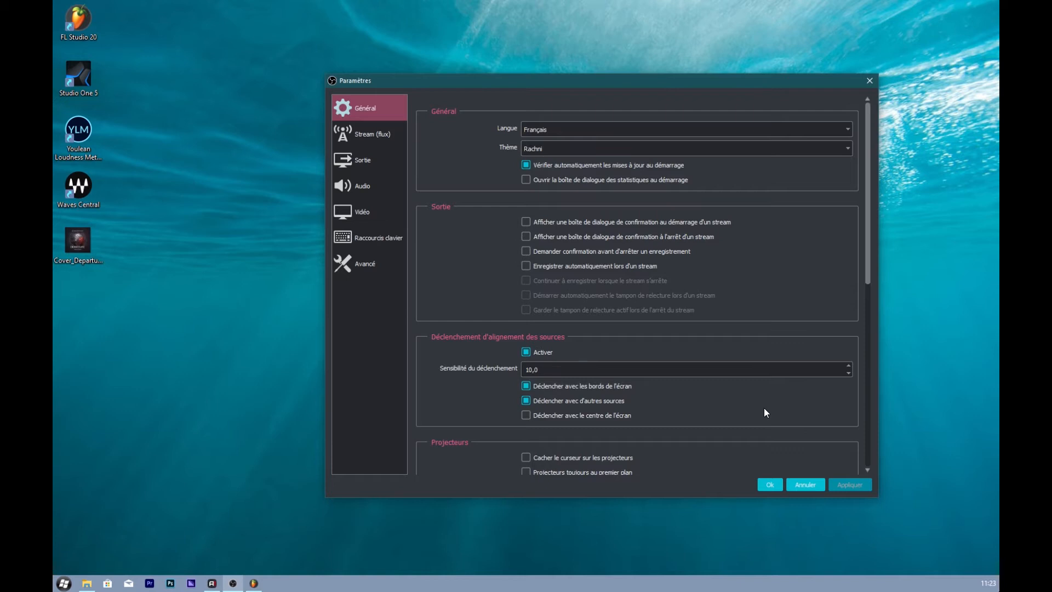
pyautogui.click(366, 161)
pyautogui.click(812, 107)
pyautogui.click(774, 102)
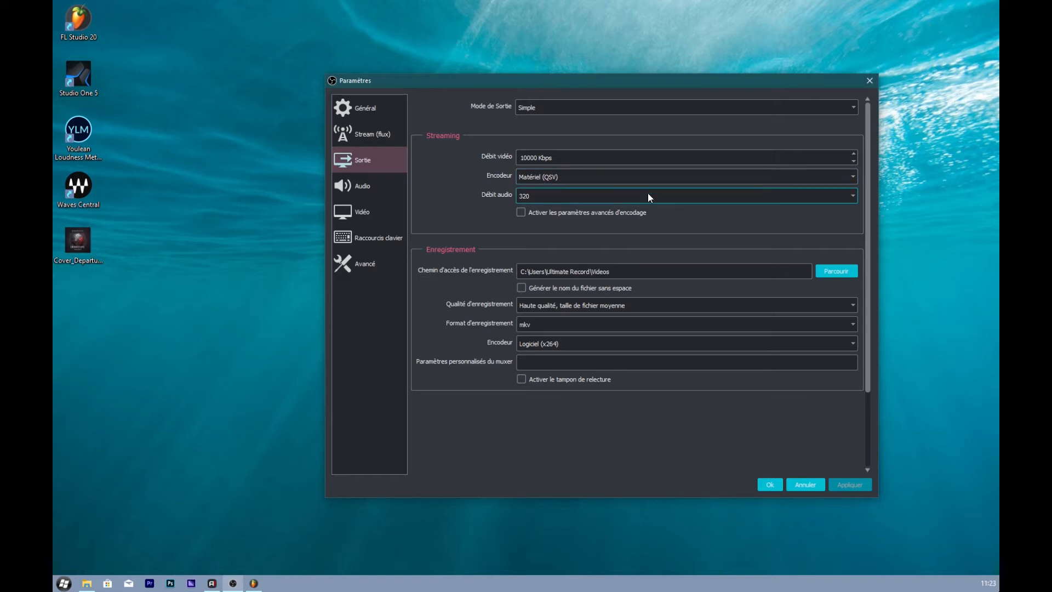
pyautogui.click(851, 195)
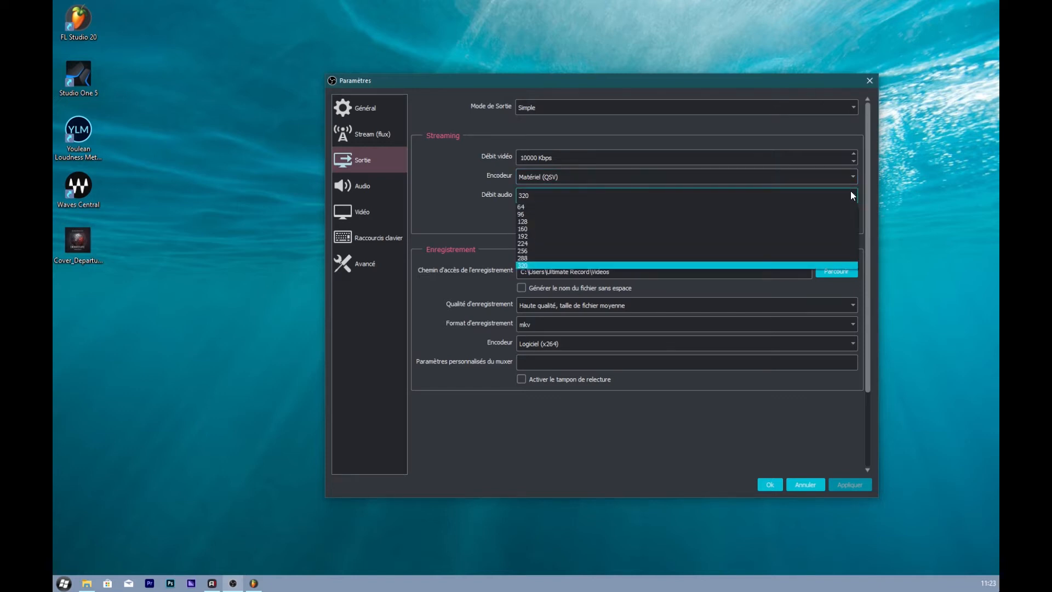
pyautogui.click(685, 264)
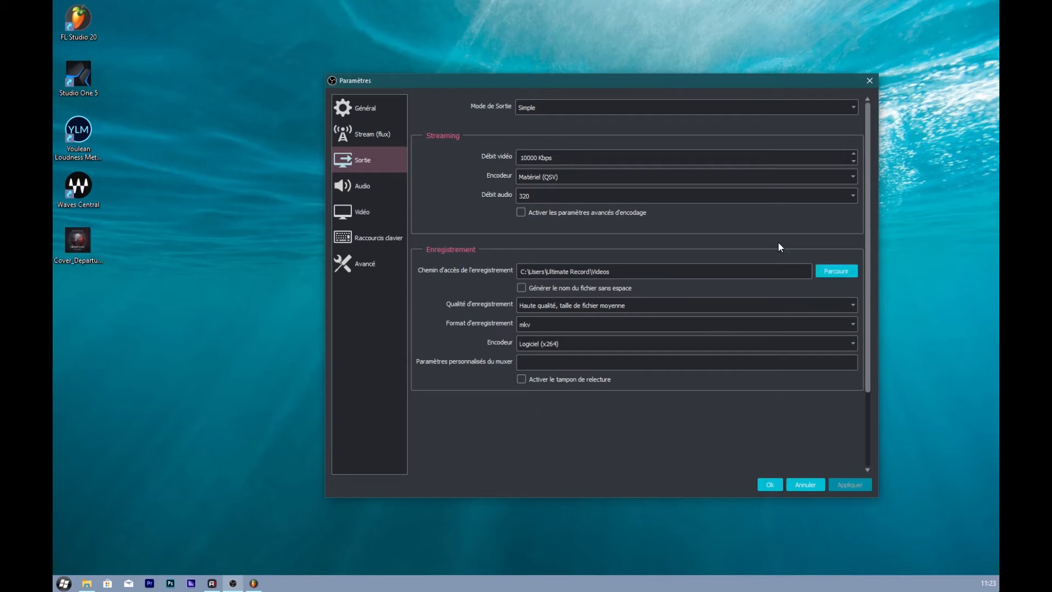
# - Choose mkv as the recording format and check the available recording encoders
pyautogui.click(849, 328)
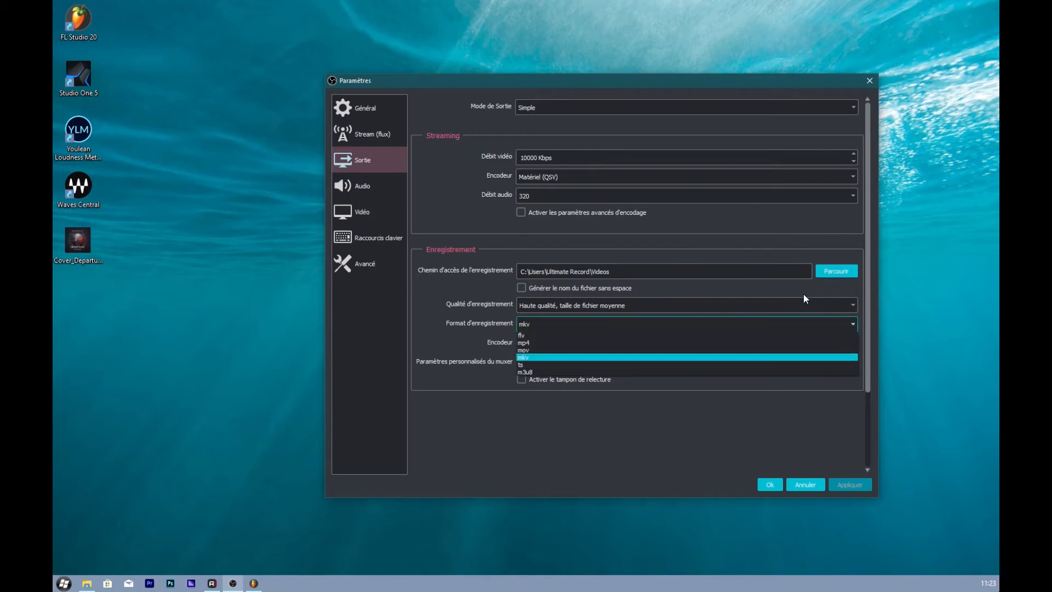
pyautogui.click(715, 357)
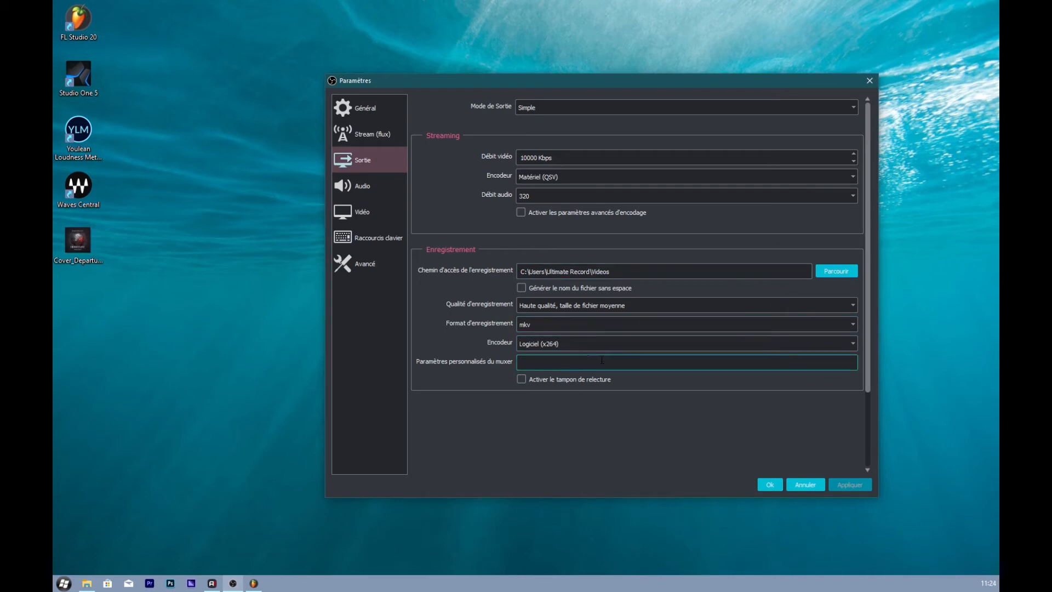
pyautogui.click(840, 342)
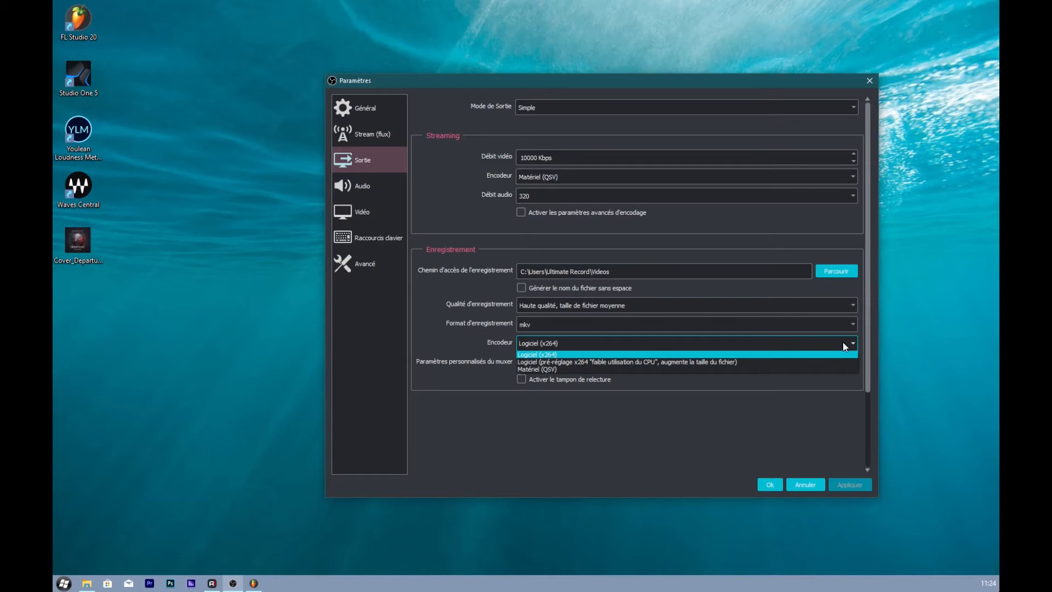
pyautogui.click(843, 342)
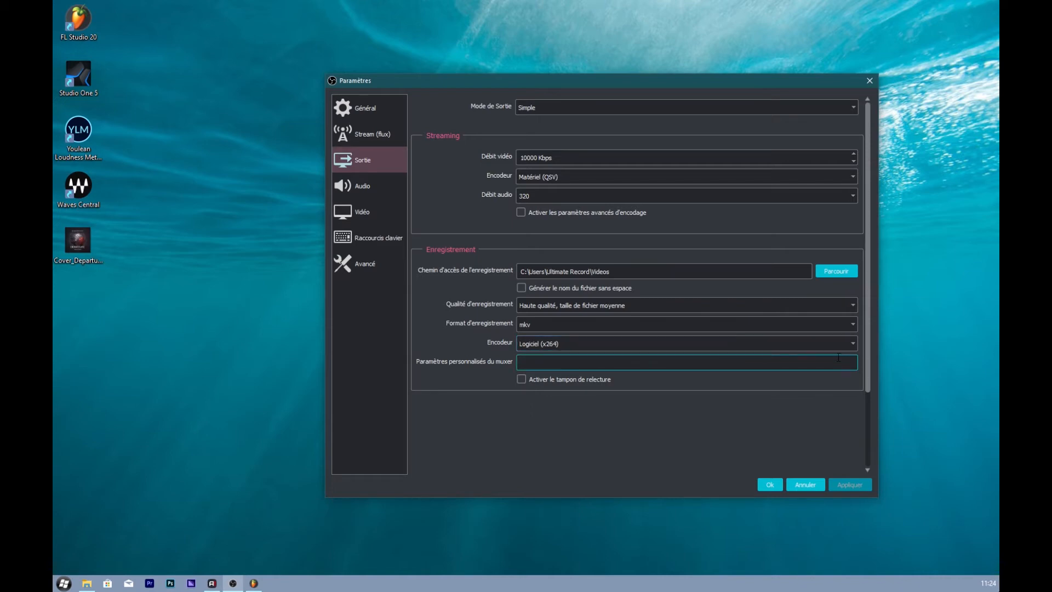
# - Review the sample rate and channel options in the audio settings
pyautogui.click(370, 185)
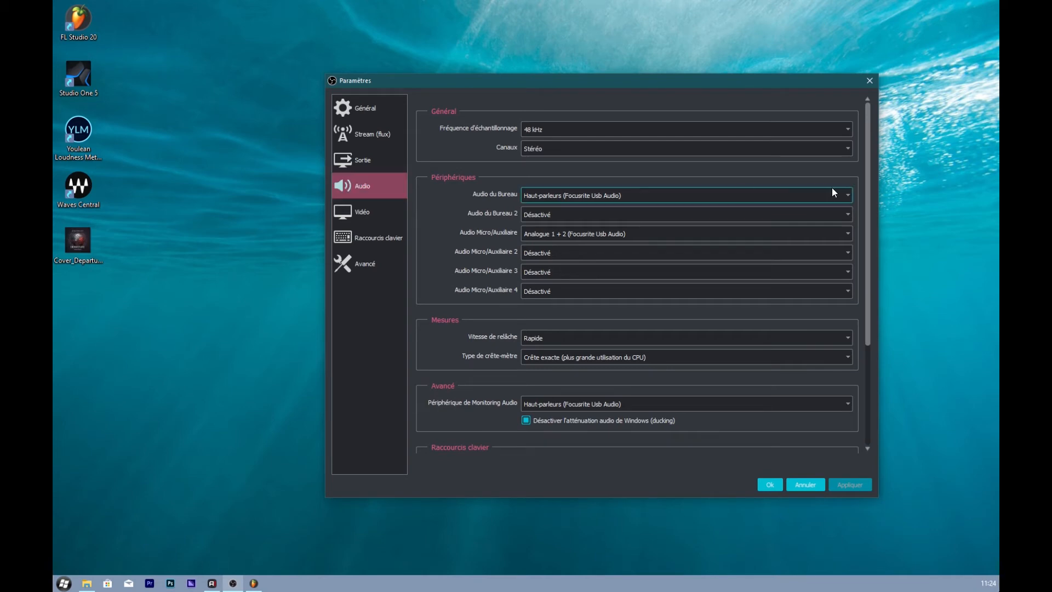
pyautogui.click(847, 130)
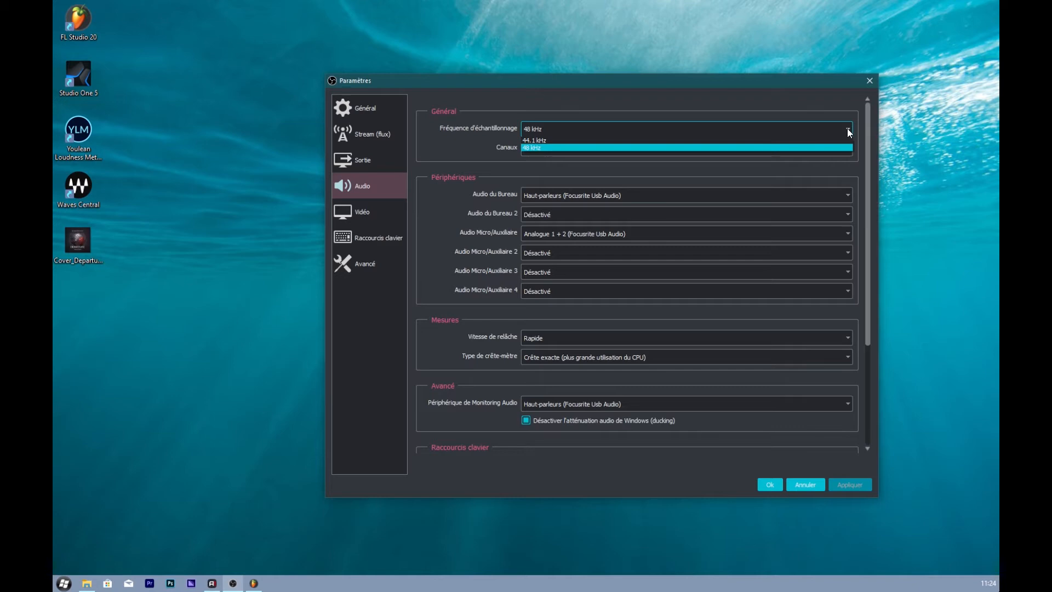
pyautogui.click(847, 132)
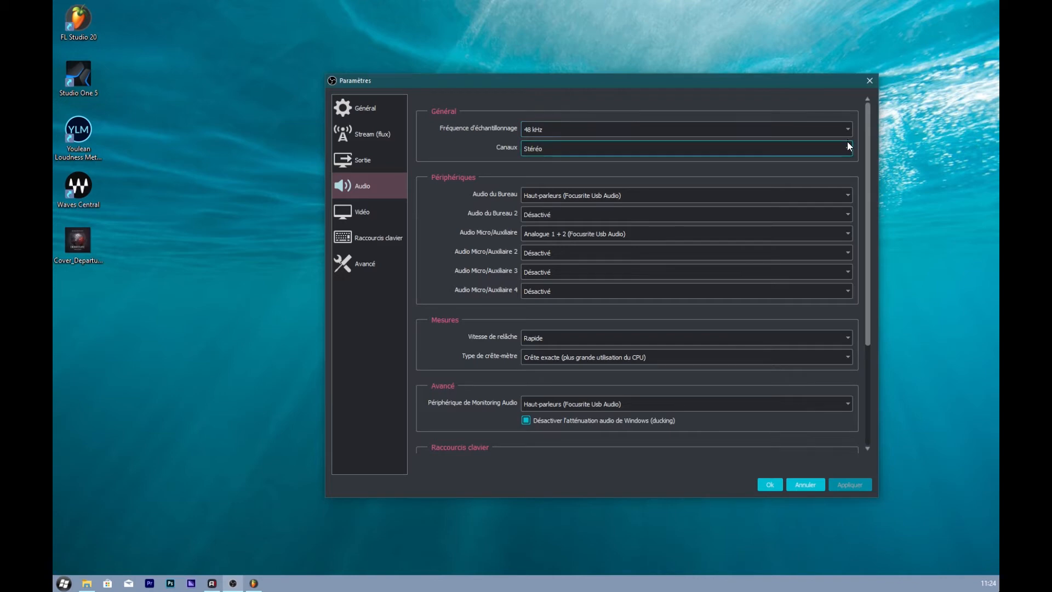
pyautogui.click(851, 149)
pyautogui.click(850, 149)
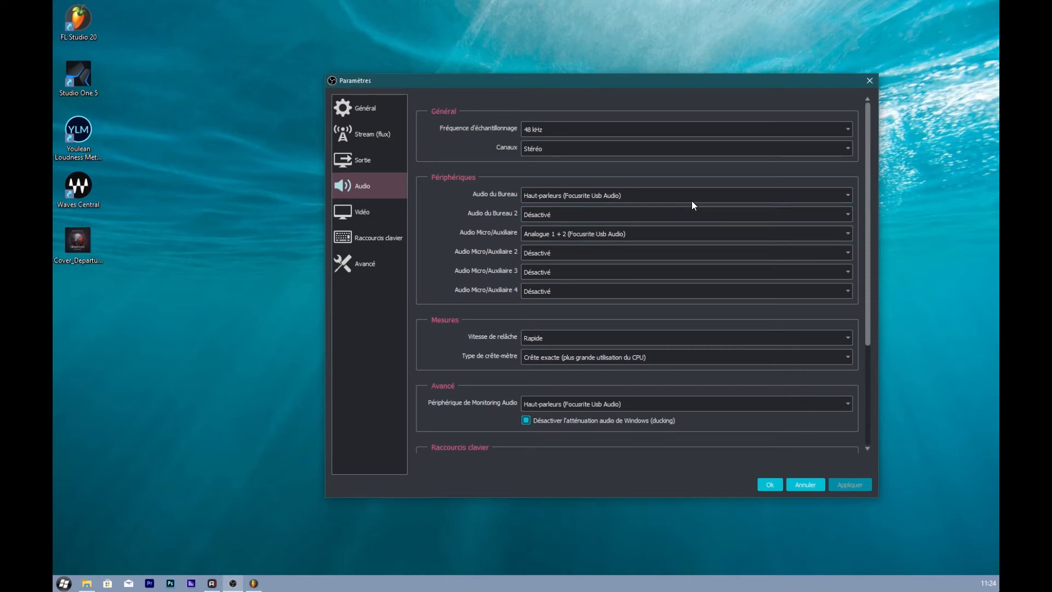
# - Select Haut-parleurs (Focusrite Usb Audio) as desktop audio, check the microphone and monitoring device choices, and accept the settings
pyautogui.click(619, 196)
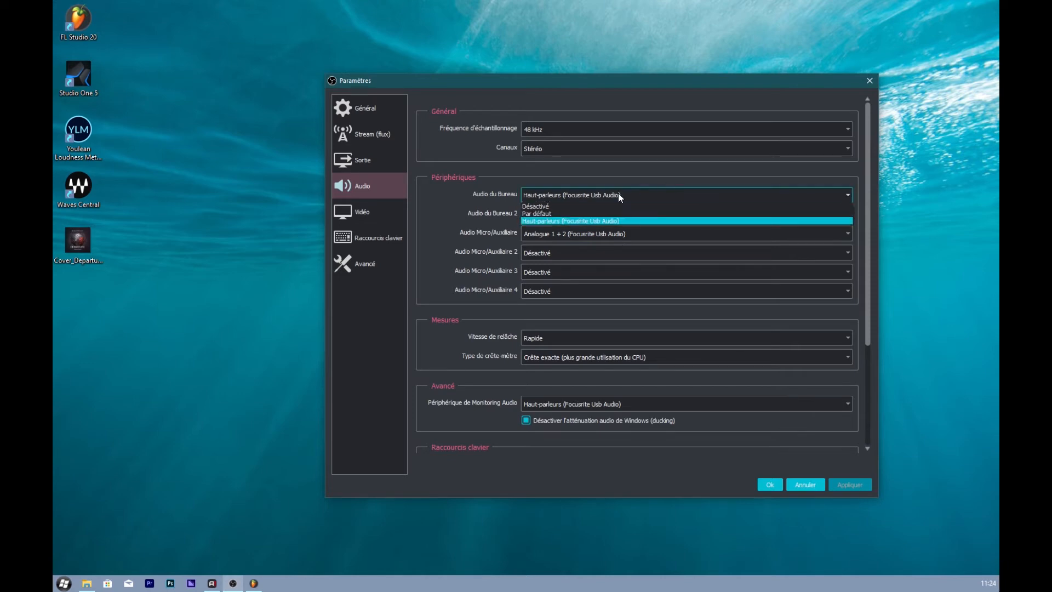
pyautogui.click(606, 220)
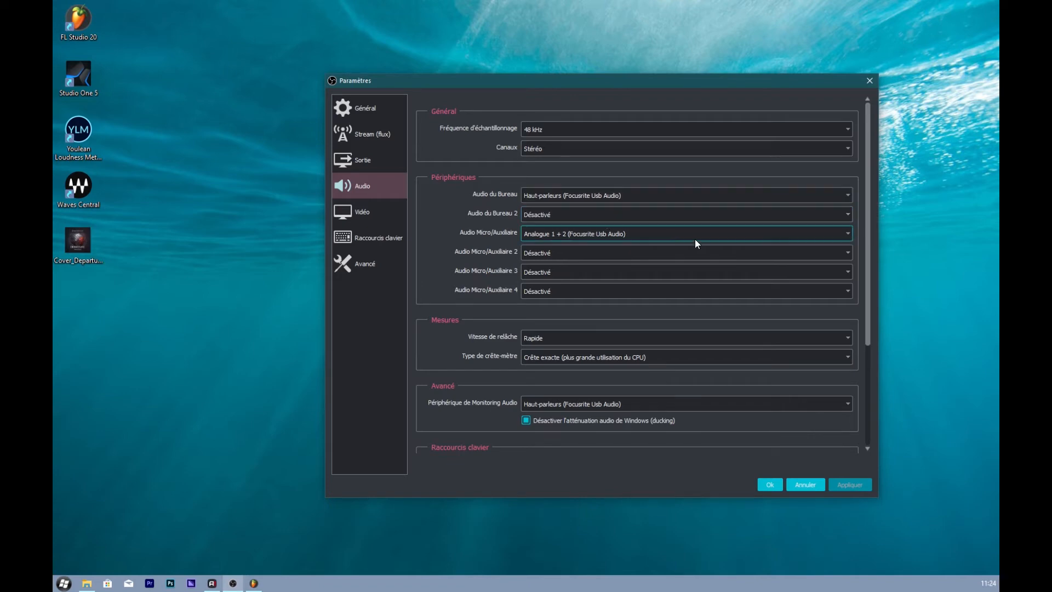
pyautogui.click(601, 233)
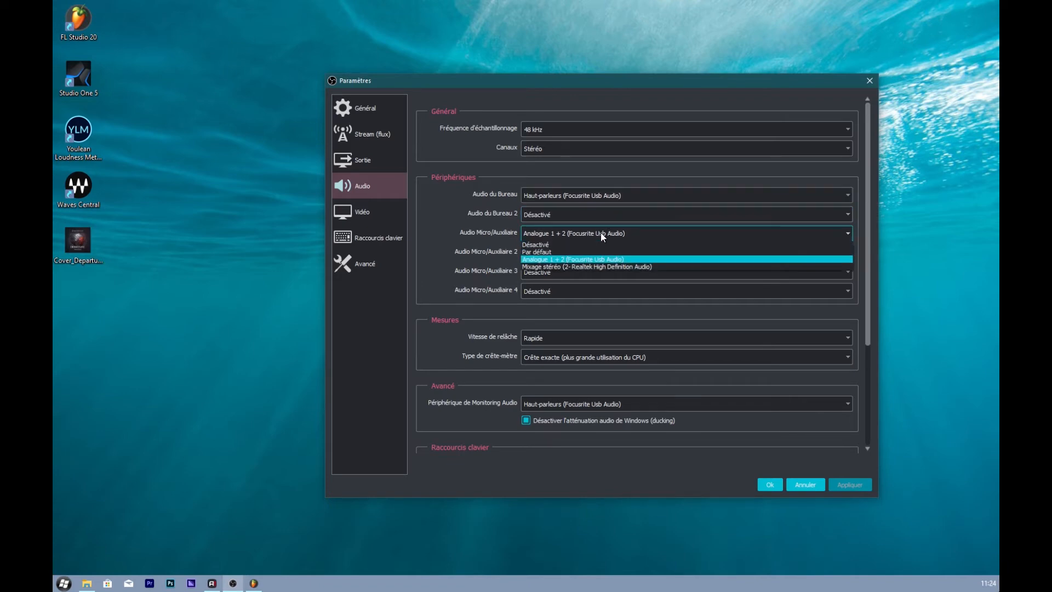
pyautogui.click(601, 234)
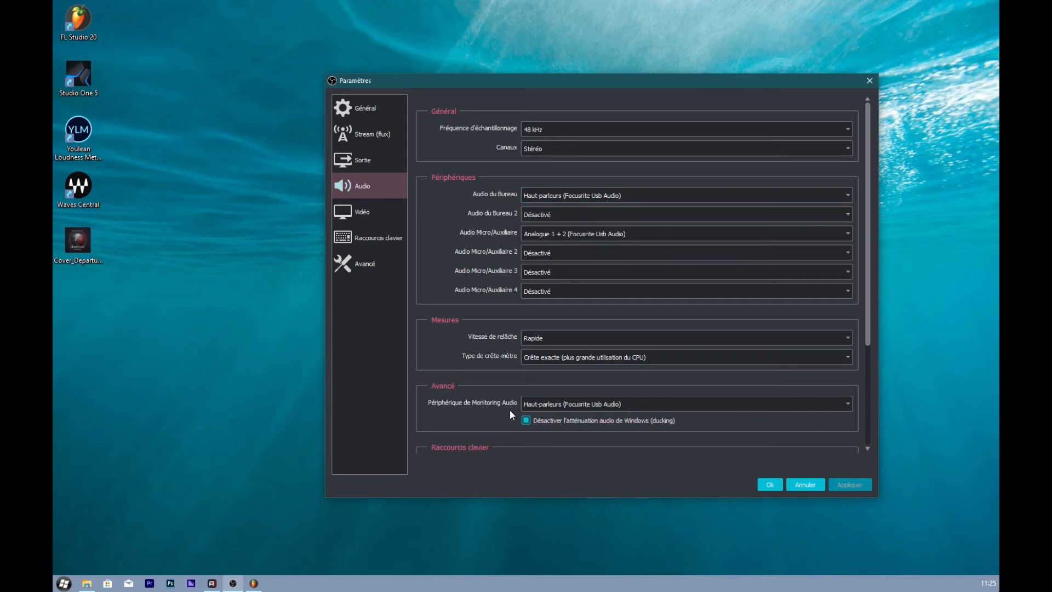
pyautogui.click(849, 405)
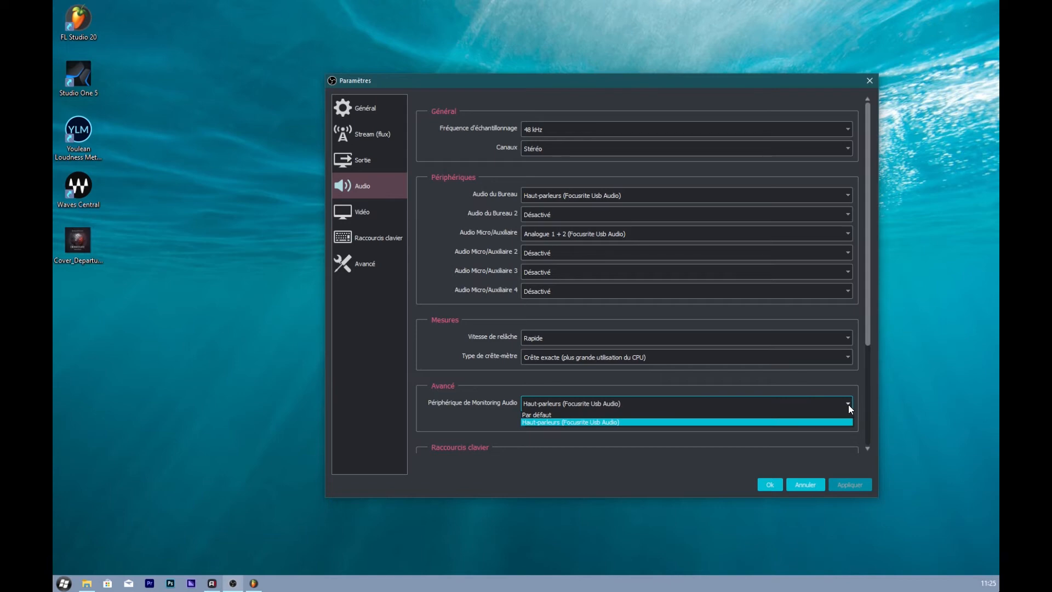
pyautogui.click(848, 405)
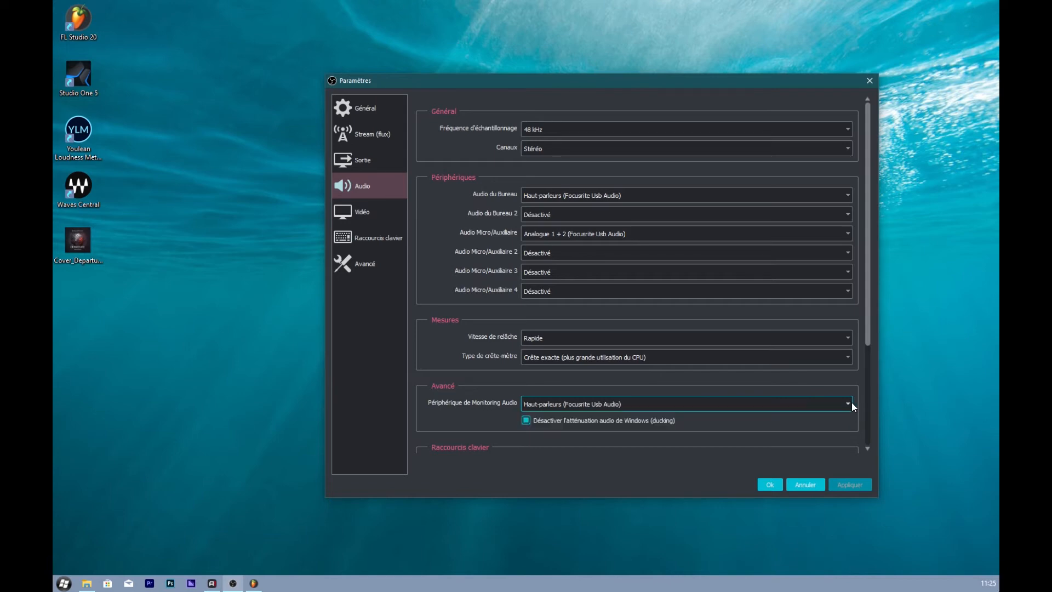
pyautogui.click(767, 484)
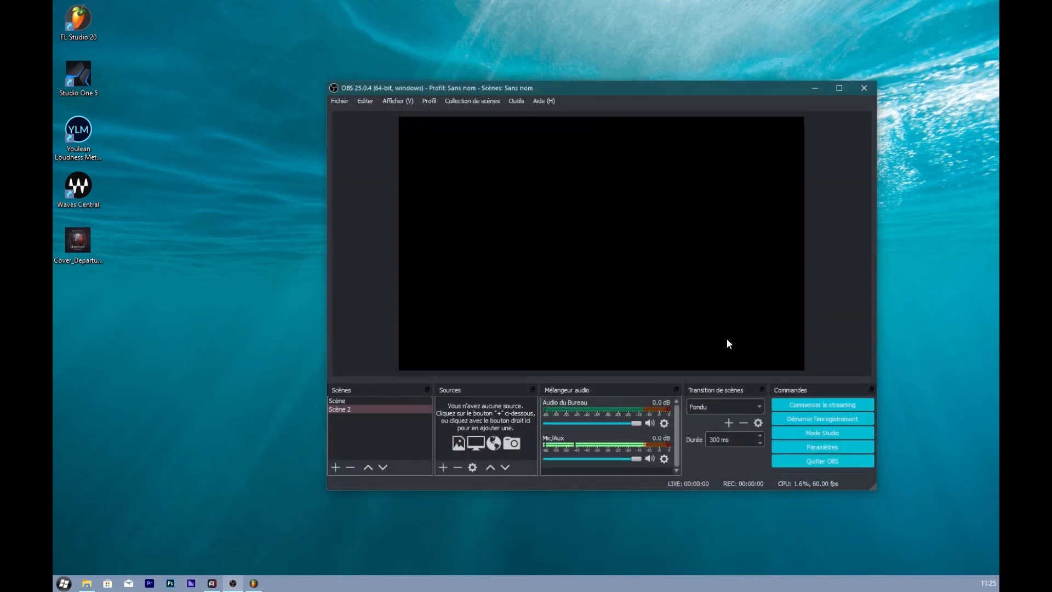
# - Add a new display capture source to the scene and set its screen to Écran 2: 1680x1050 @ 1680,0
pyautogui.click(443, 467)
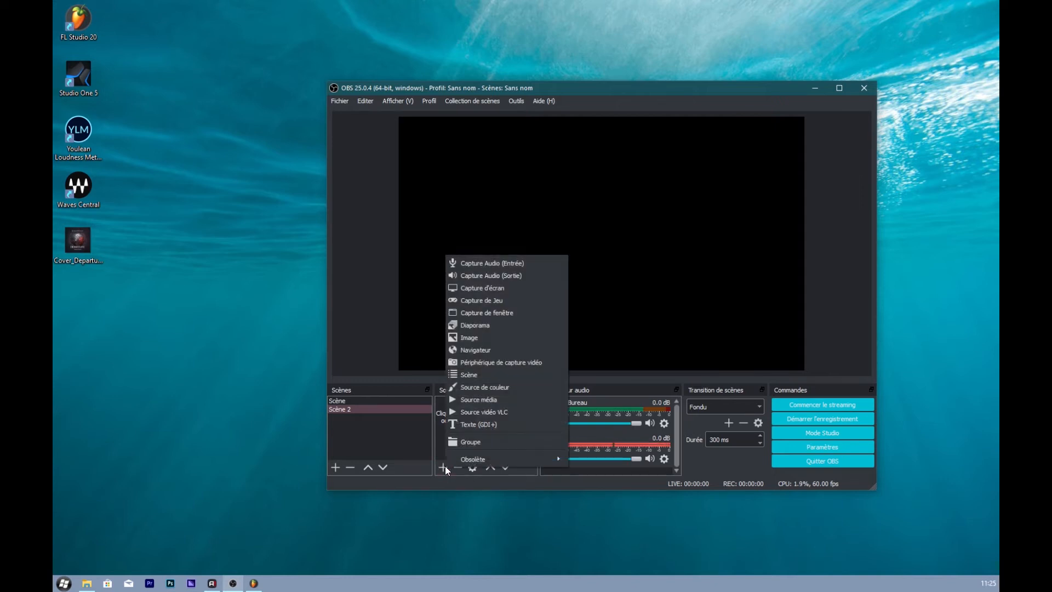
pyautogui.click(469, 288)
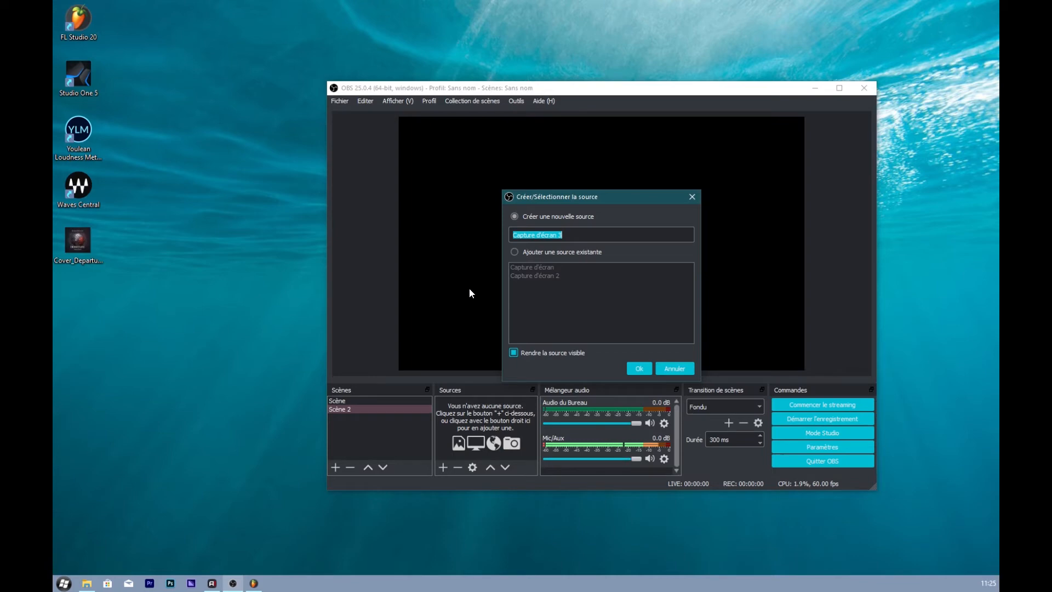
pyautogui.click(635, 366)
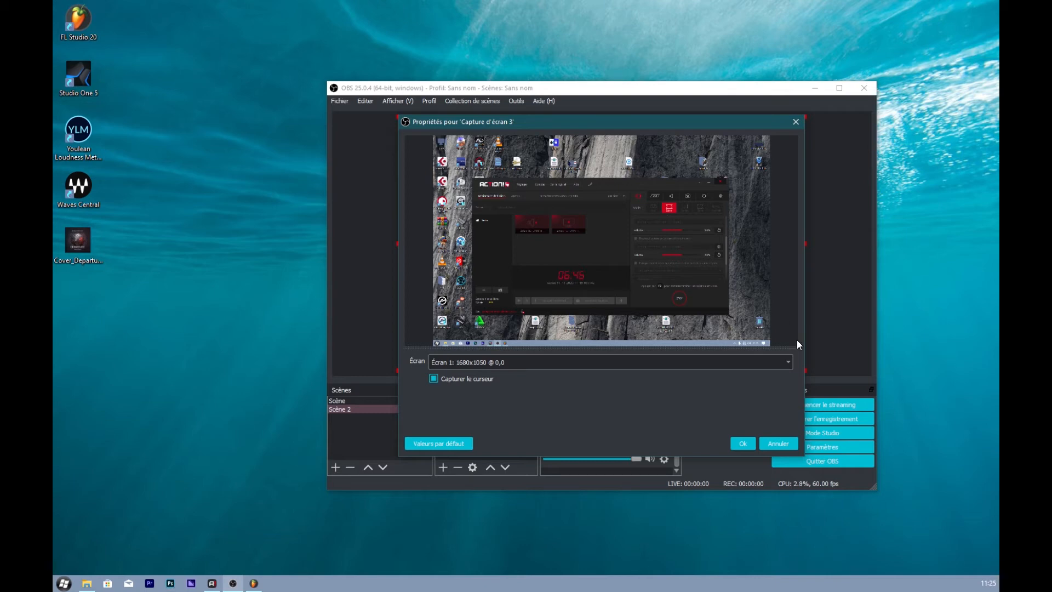
pyautogui.click(778, 359)
pyautogui.click(678, 381)
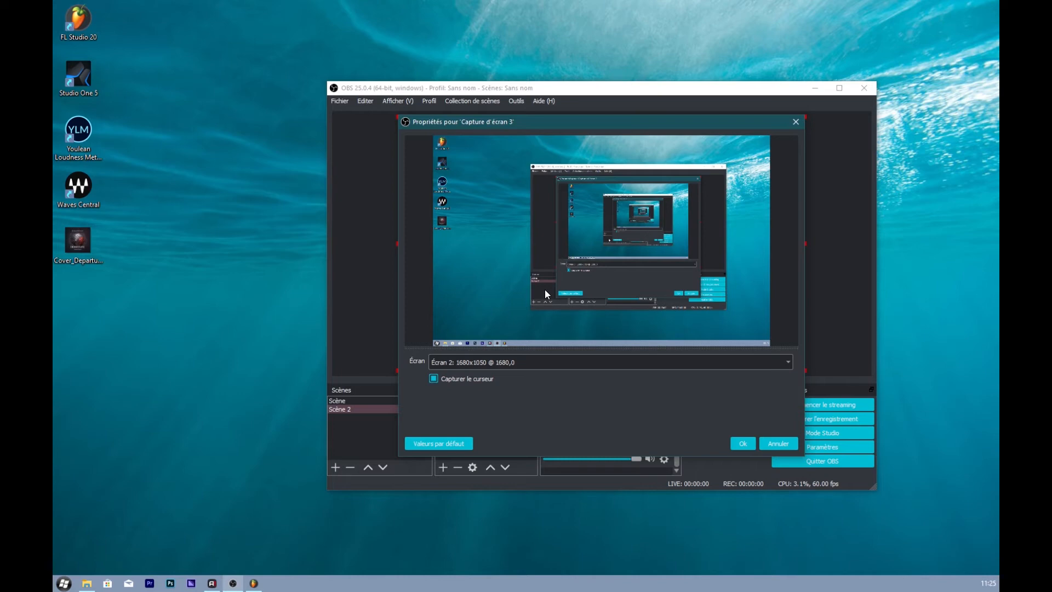
# - Switch the captured screen back and forth between Écran 1 and Écran 2 to compare their previews
pyautogui.click(776, 362)
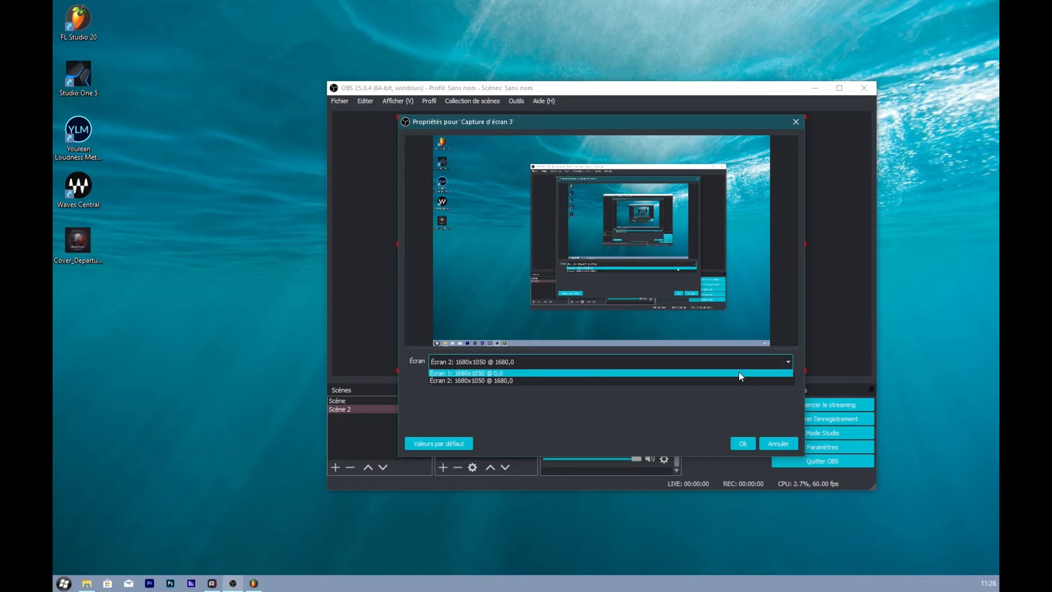
pyautogui.click(740, 374)
pyautogui.click(785, 363)
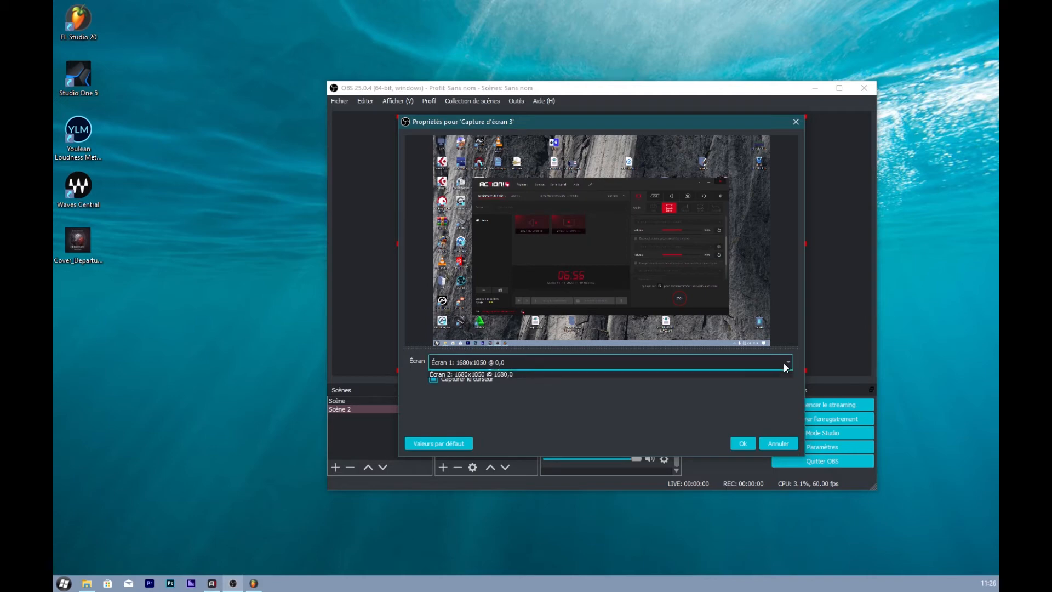
pyautogui.click(732, 381)
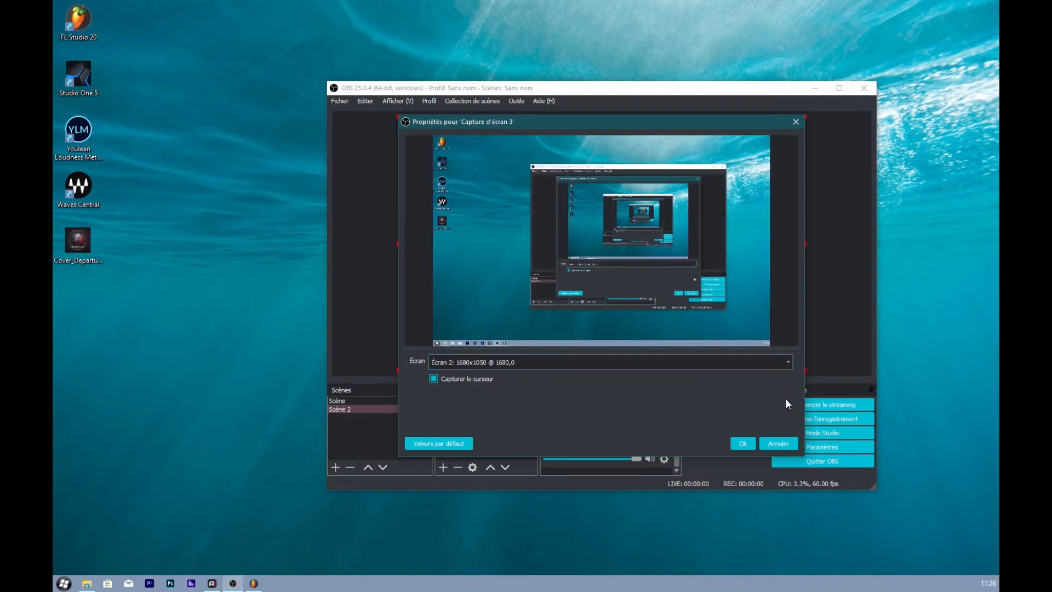
pyautogui.click(788, 363)
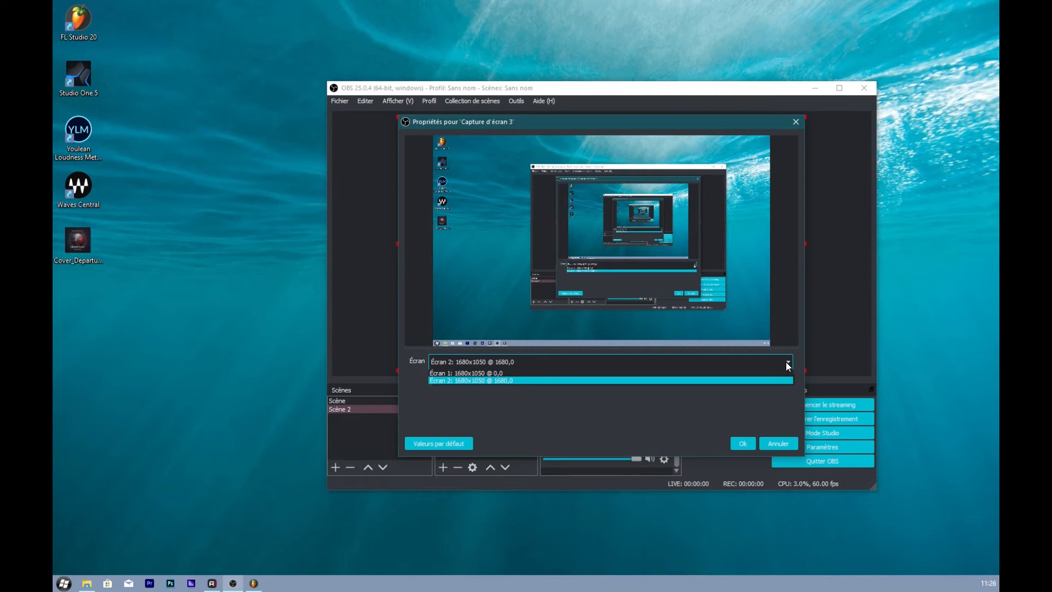
pyautogui.click(714, 374)
# - Set the display capture to Écran 2: 1680x1050 @ 1680,0 and confirm the source properties
pyautogui.click(758, 359)
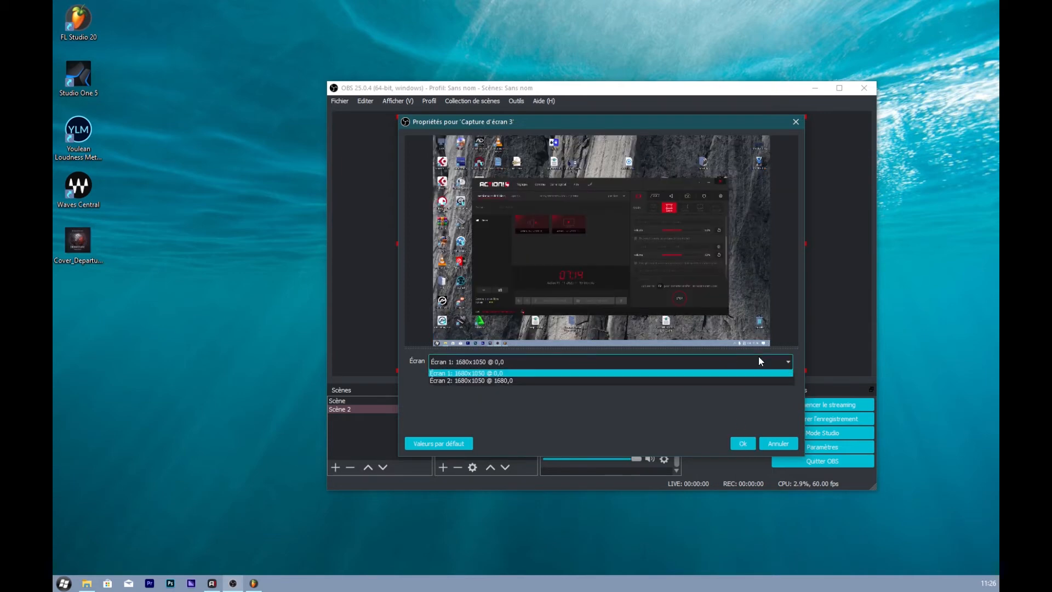
pyautogui.click(678, 383)
pyautogui.click(733, 363)
pyautogui.click(658, 385)
pyautogui.click(762, 360)
pyautogui.click(751, 379)
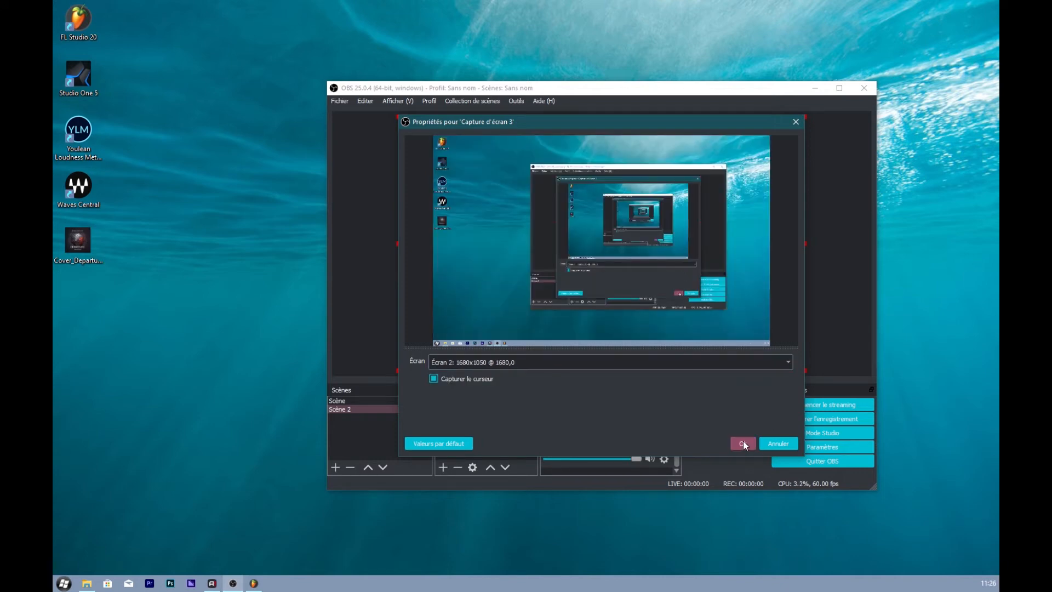
pyautogui.click(743, 441)
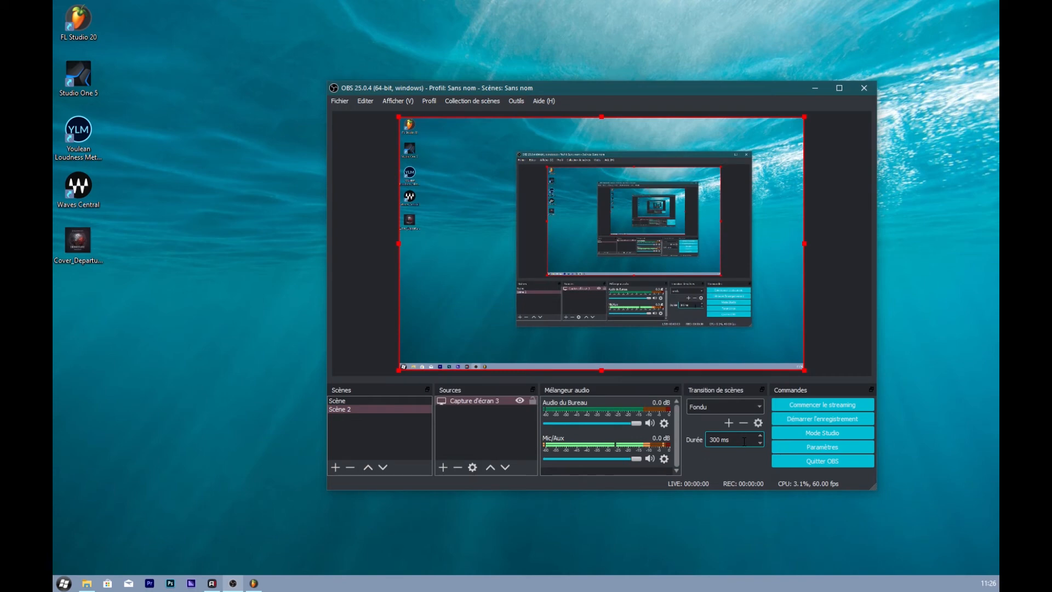
# - Add an image source using Cover_Departure.jpg from the desktop and shrink it into the lower-left corner of the captured screen
pyautogui.click(442, 466)
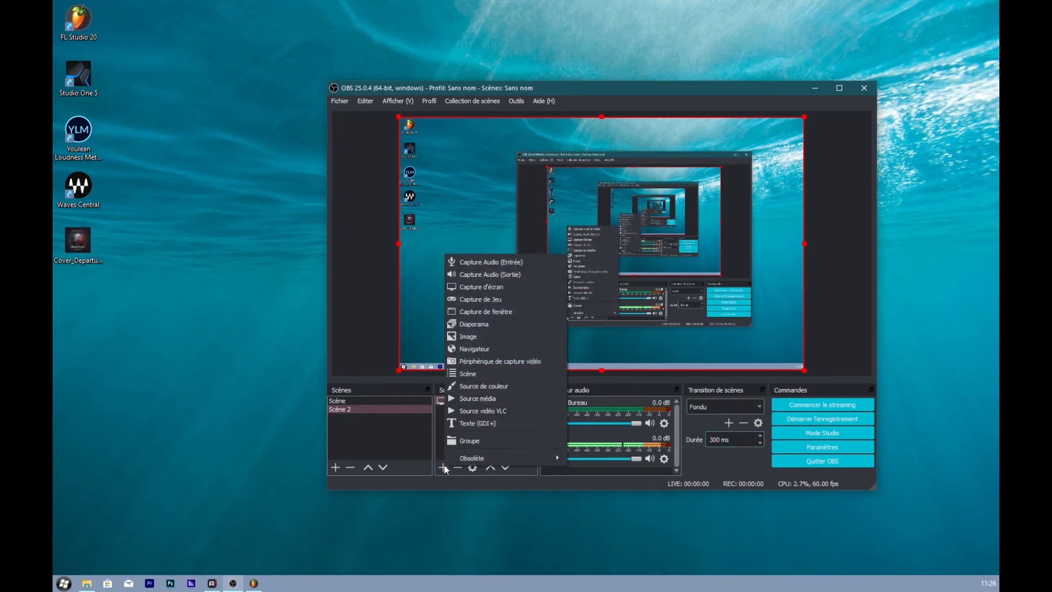
pyautogui.click(468, 336)
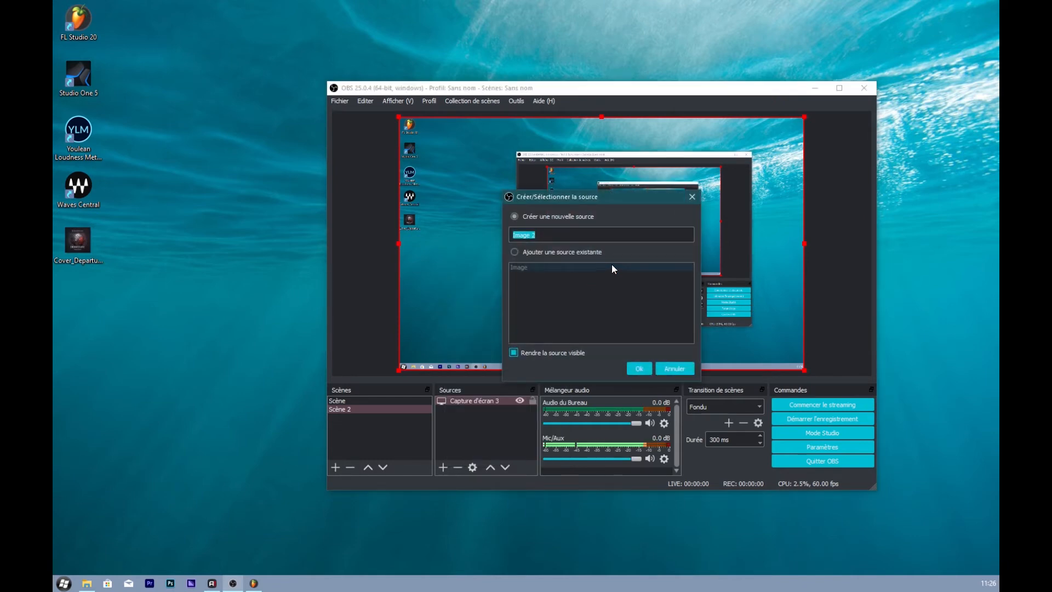
pyautogui.click(637, 368)
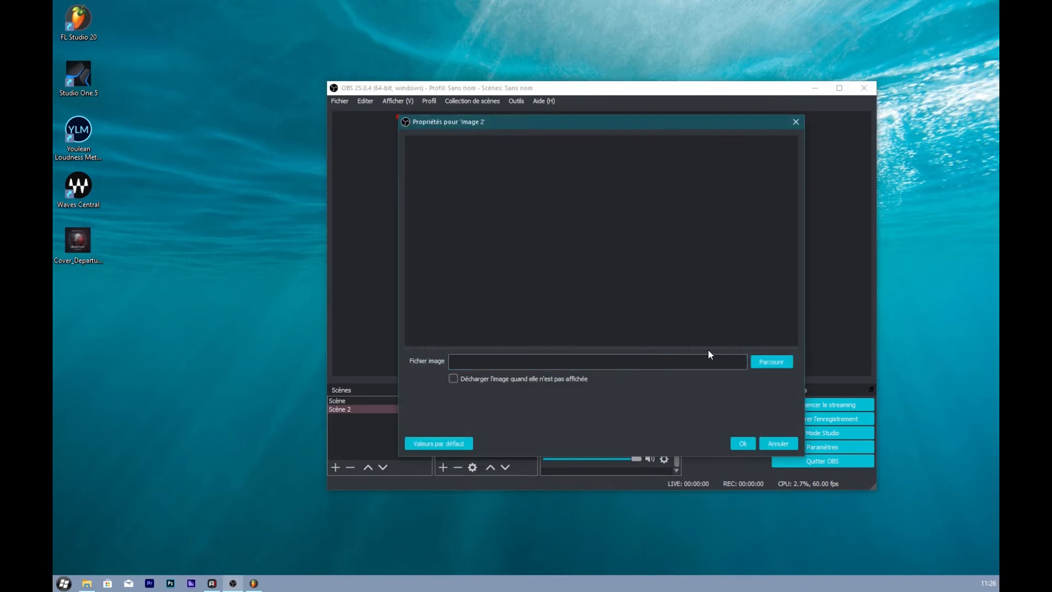
pyautogui.click(778, 362)
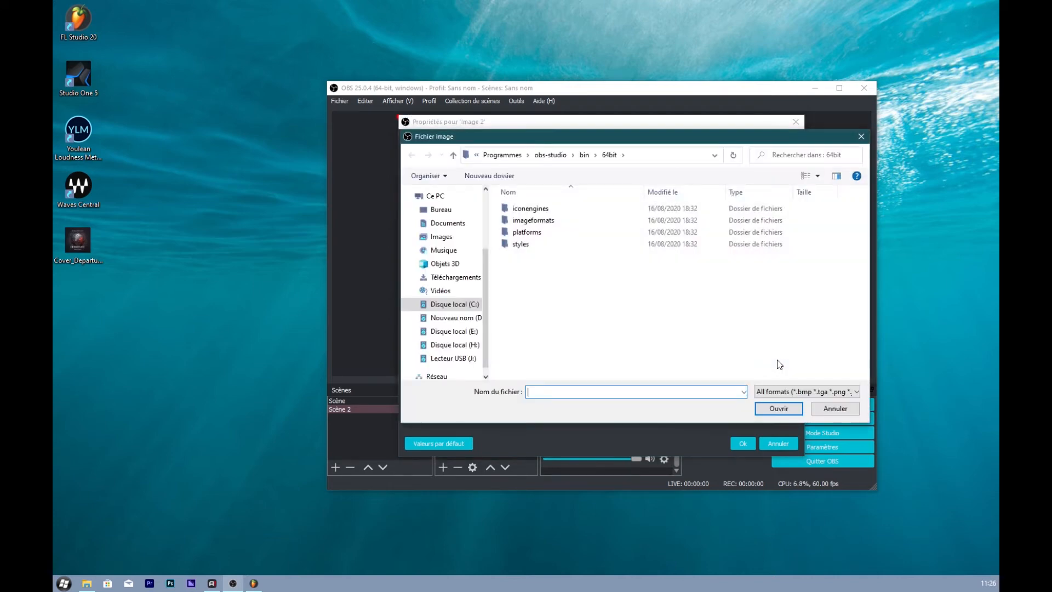
pyautogui.scroll(3, 486, 306)
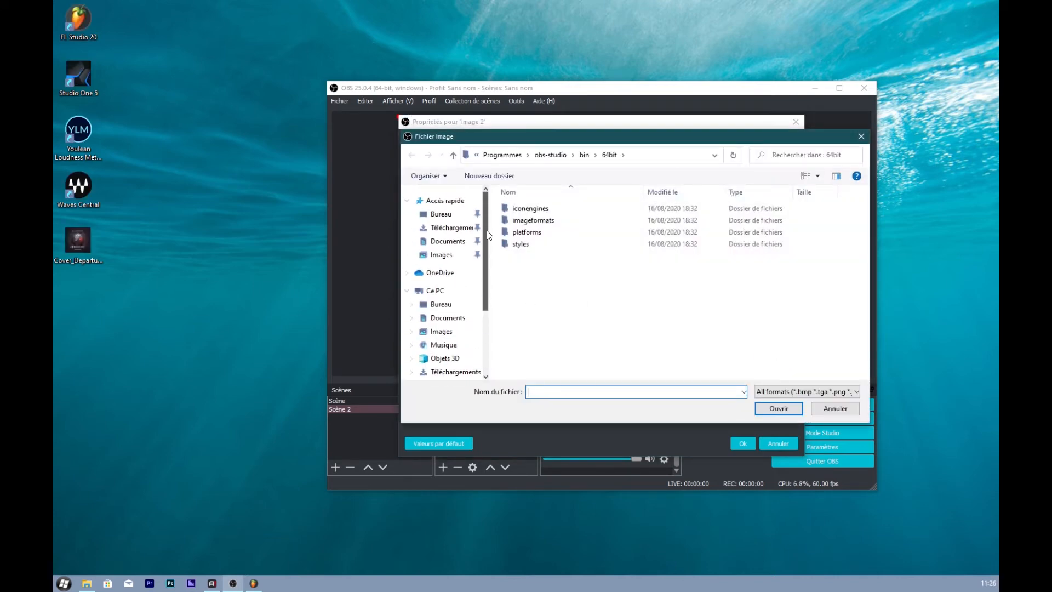
pyautogui.click(441, 213)
pyautogui.click(516, 314)
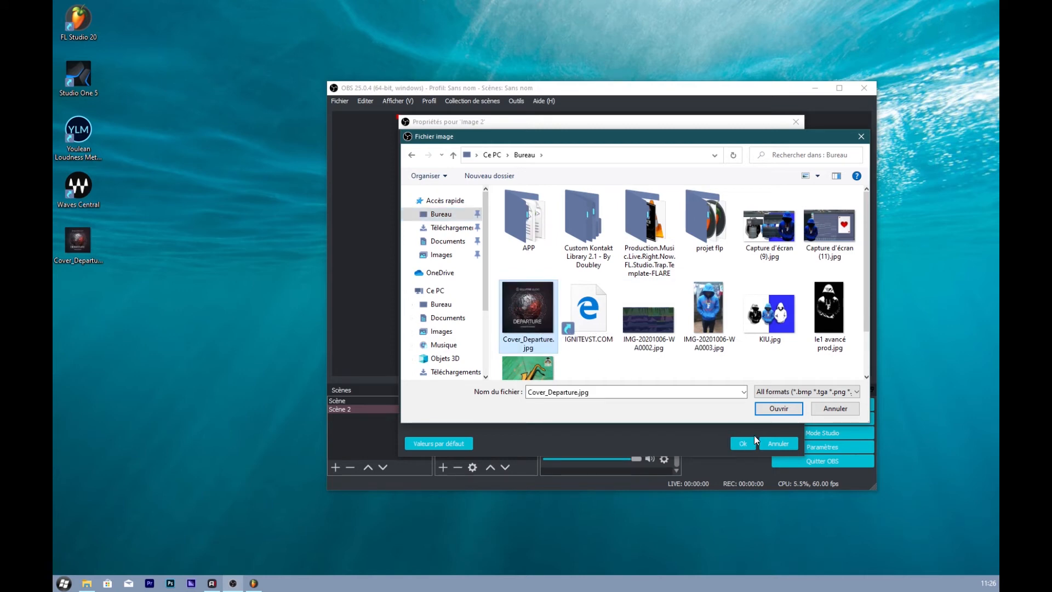
pyautogui.click(766, 406)
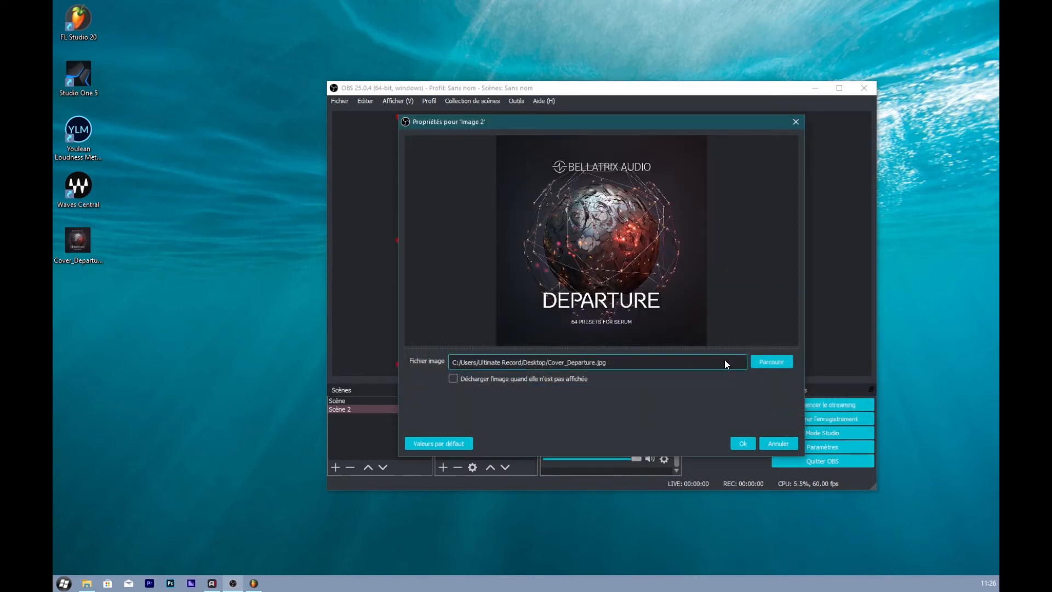
pyautogui.click(742, 443)
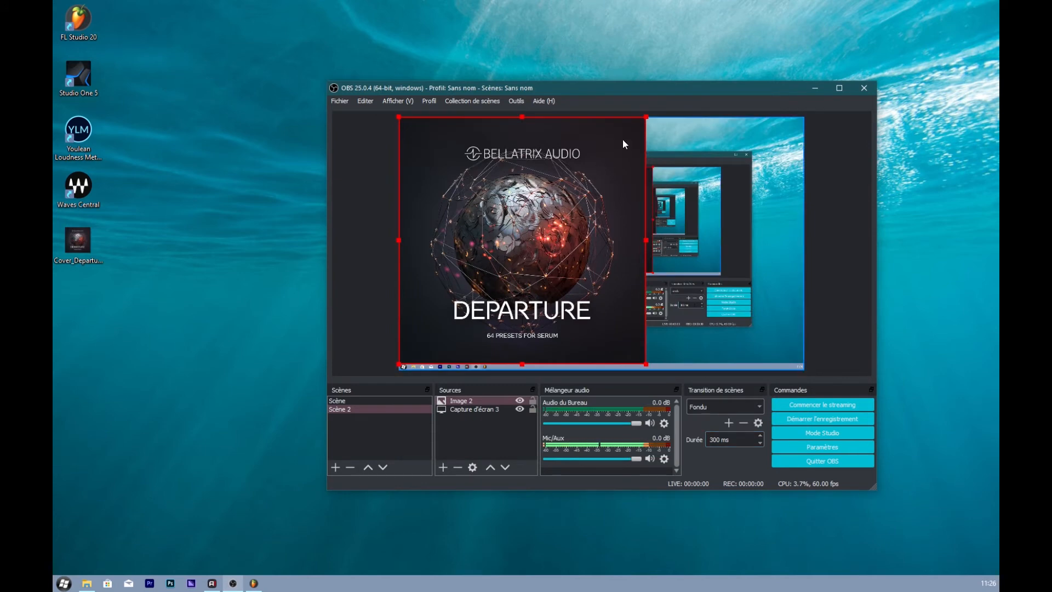
pyautogui.moveTo(647, 116); pyautogui.dragTo(492, 327)
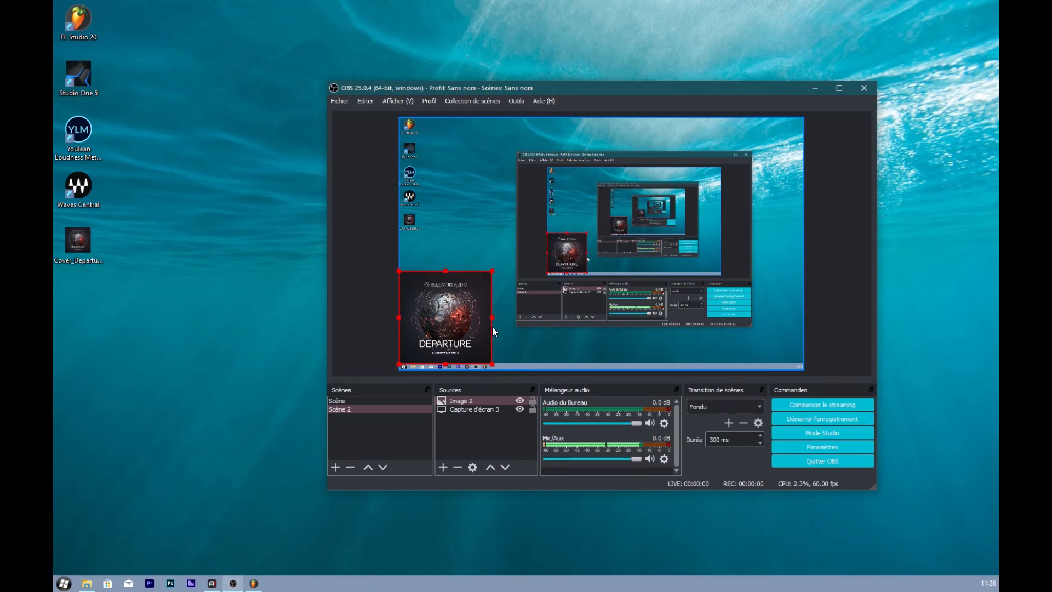
# - Add a new window capture source for [Action.exe]: Action! with the automatic capture method
pyautogui.click(443, 467)
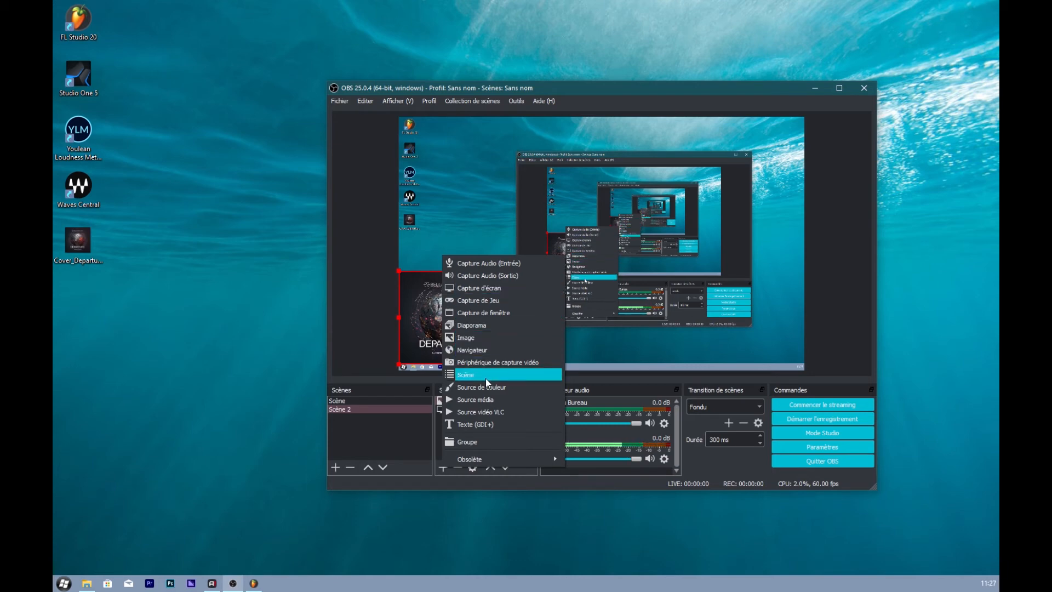
pyautogui.click(474, 313)
pyautogui.click(636, 367)
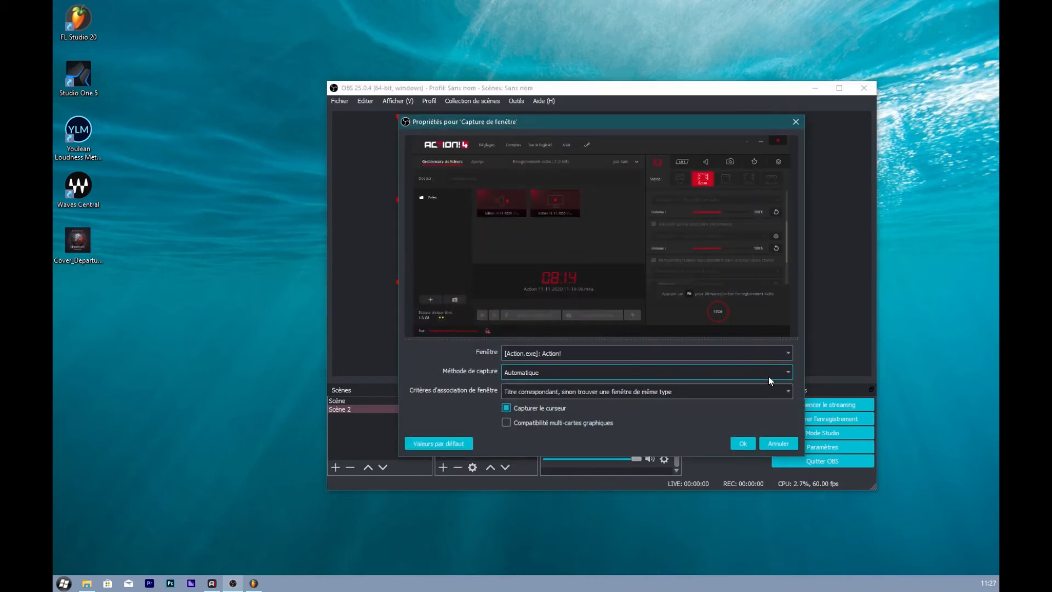
pyautogui.click(746, 445)
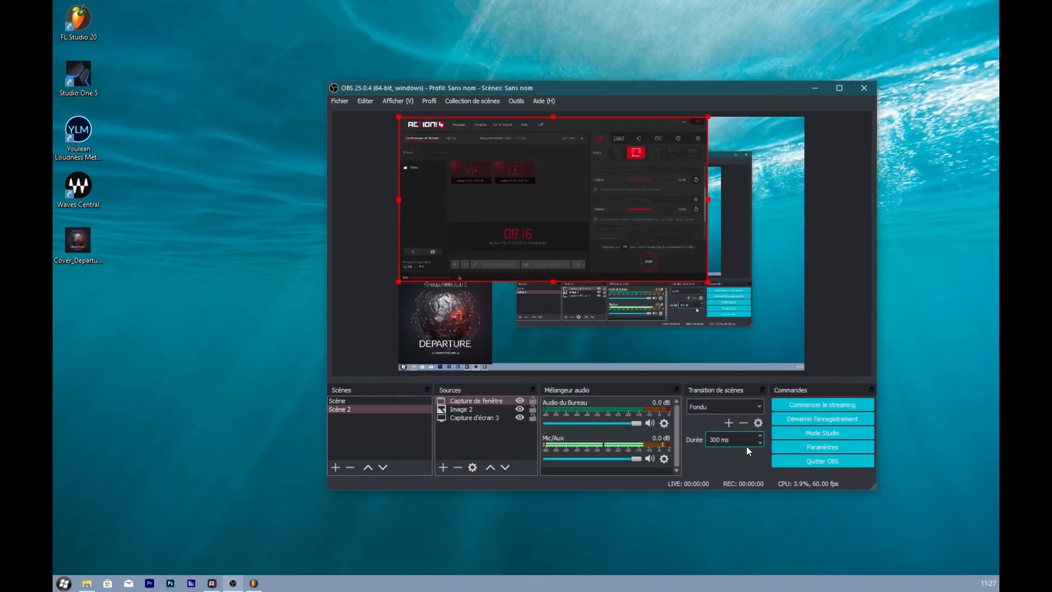
# - Switch the visibility of the display capture, the image and the window capture off and on to compare the preview
pyautogui.click(519, 417)
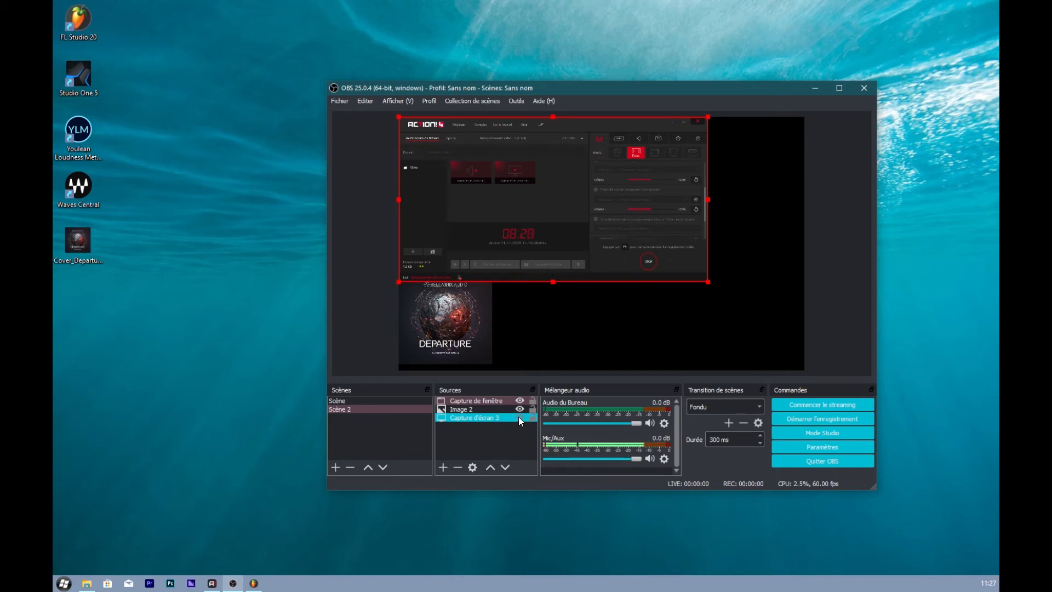
pyautogui.click(519, 416)
pyautogui.click(520, 417)
pyautogui.click(519, 415)
pyautogui.click(519, 416)
pyautogui.click(520, 416)
pyautogui.click(519, 408)
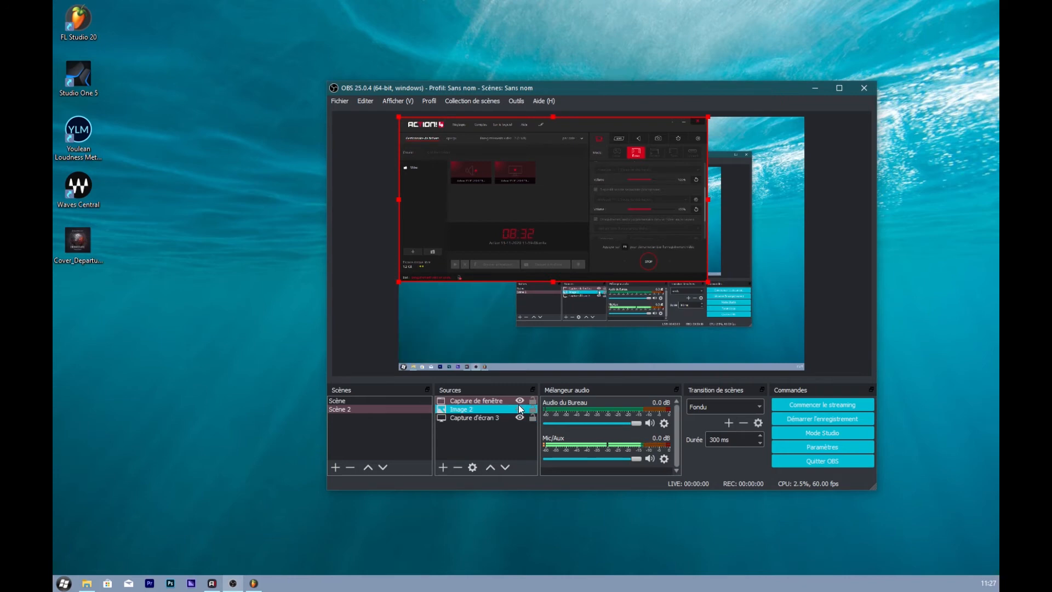
pyautogui.click(519, 408)
pyautogui.click(518, 400)
pyautogui.click(519, 400)
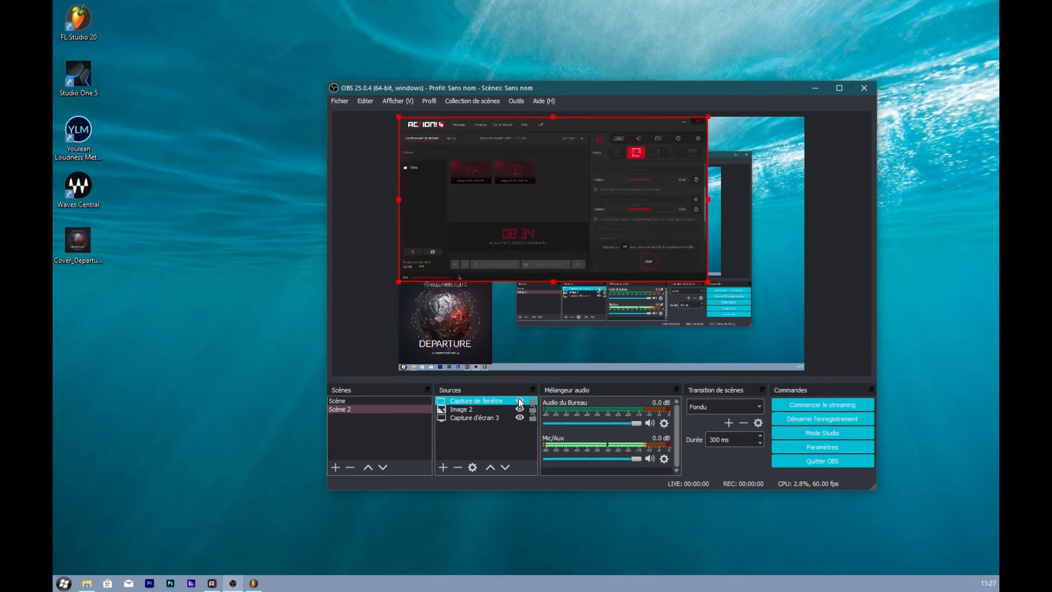
# - Hide Capture d'écran 3 and add a new display capture source set to Écran 1: 1680x1050 @ 0,0
pyautogui.click(519, 416)
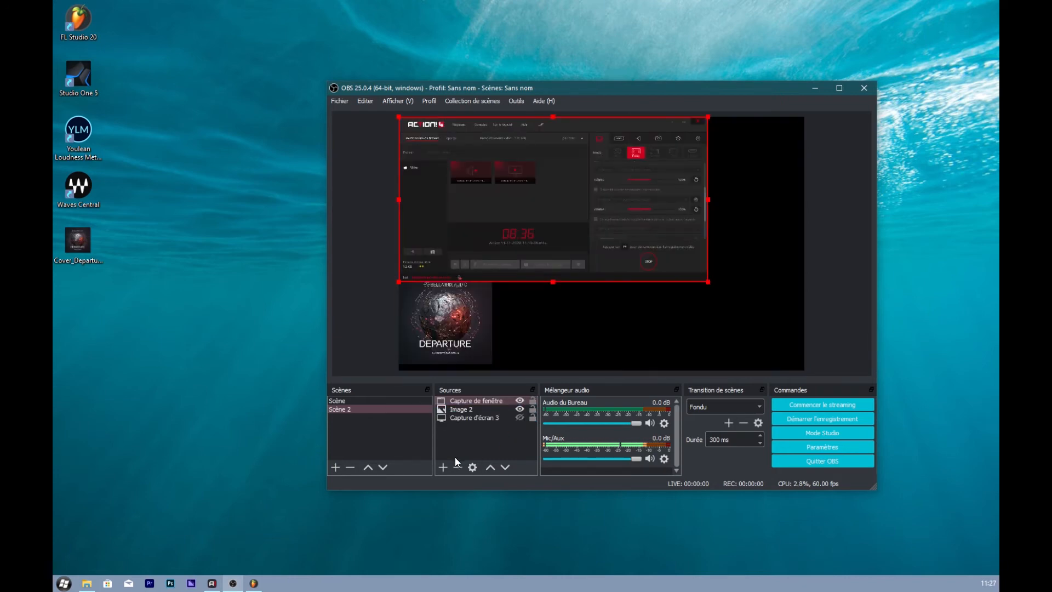
pyautogui.click(441, 468)
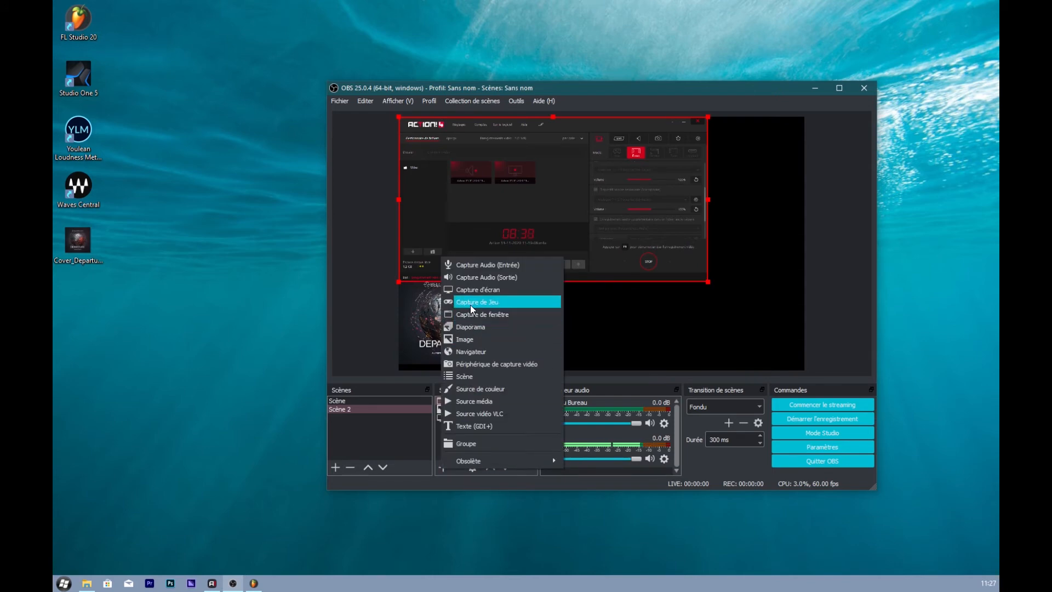
pyautogui.click(470, 291)
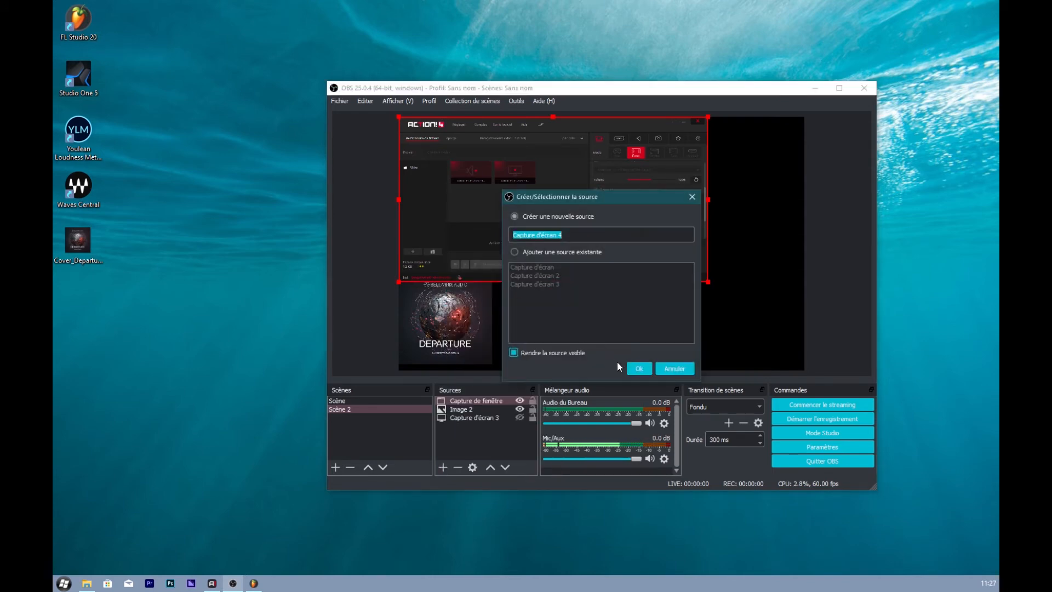
pyautogui.click(637, 368)
pyautogui.click(780, 360)
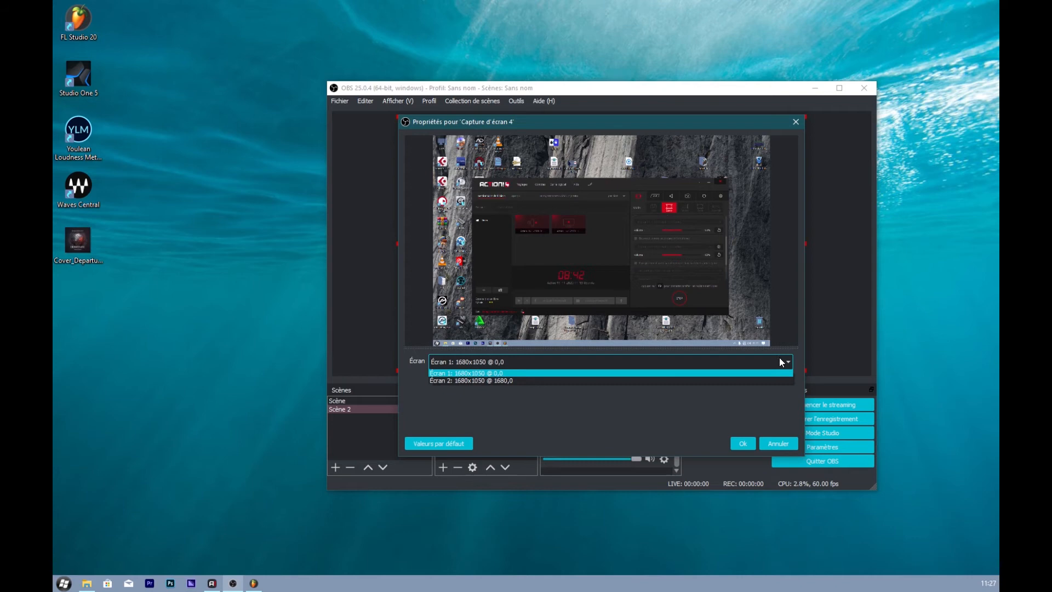
pyautogui.click(704, 394)
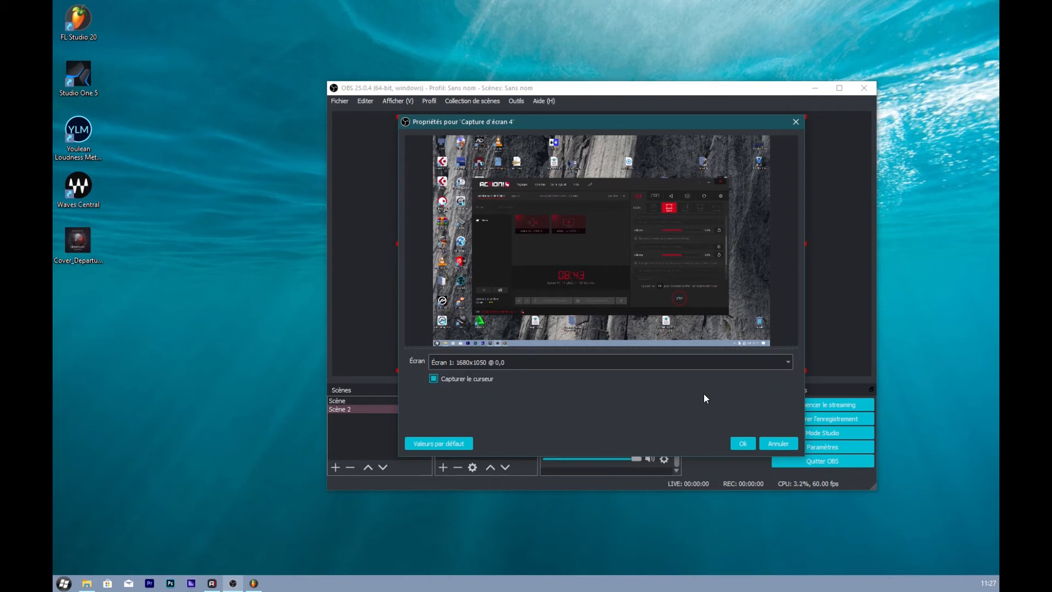
pyautogui.click(741, 442)
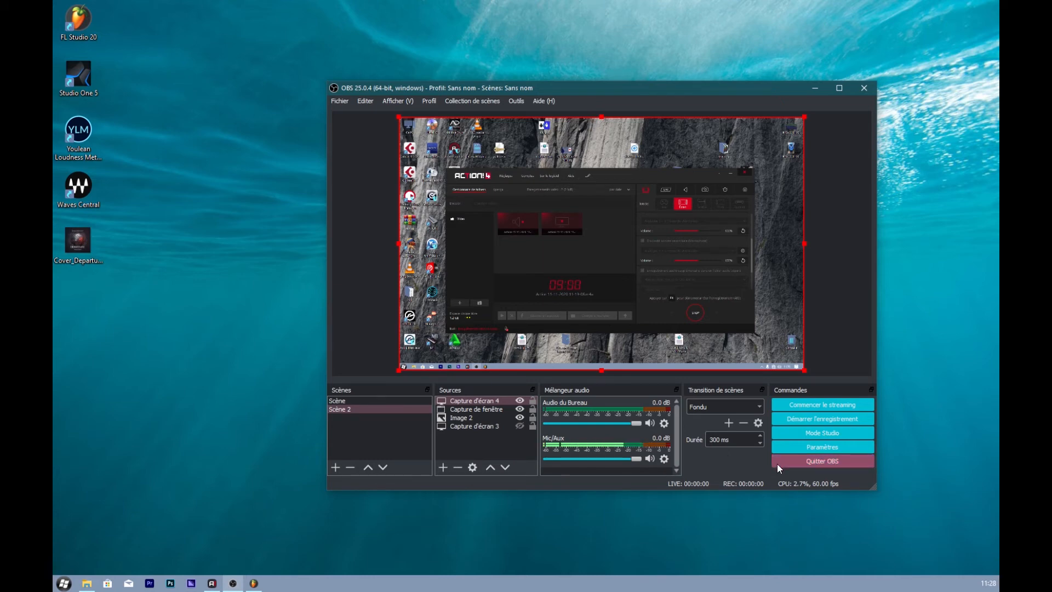
# - Examine the first VST filter on Mic/Aux, checking its plug-in choices and the ERA5_NoiseRemover interface
pyautogui.click(663, 459)
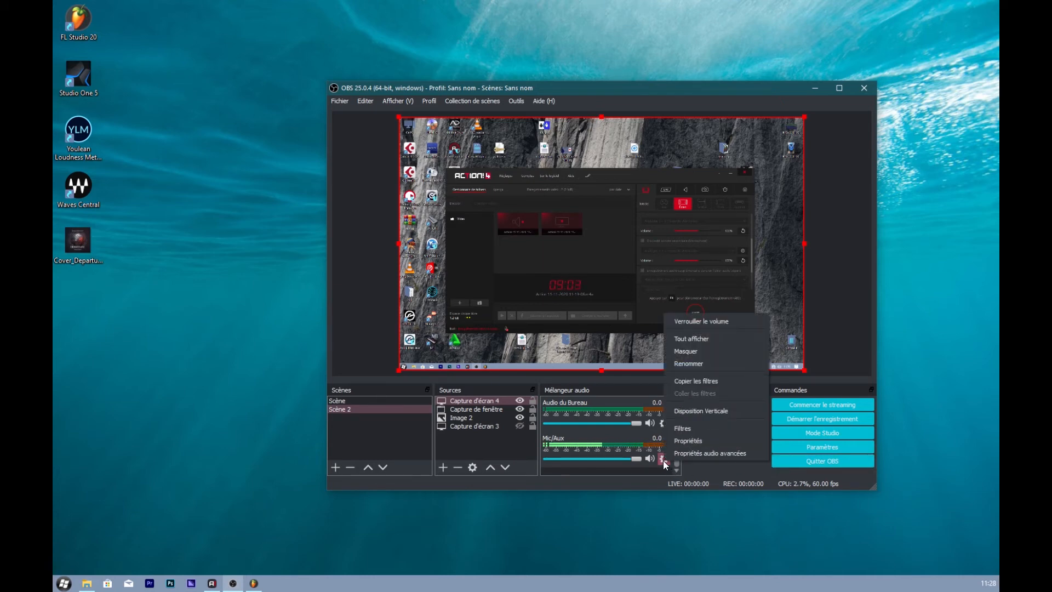
pyautogui.click(688, 428)
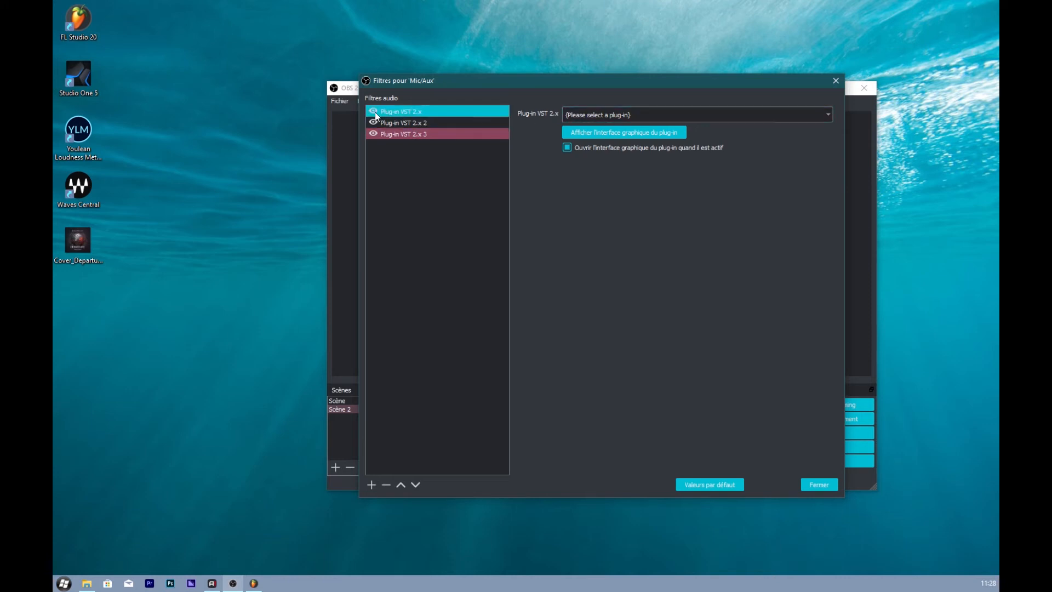
pyautogui.click(409, 113)
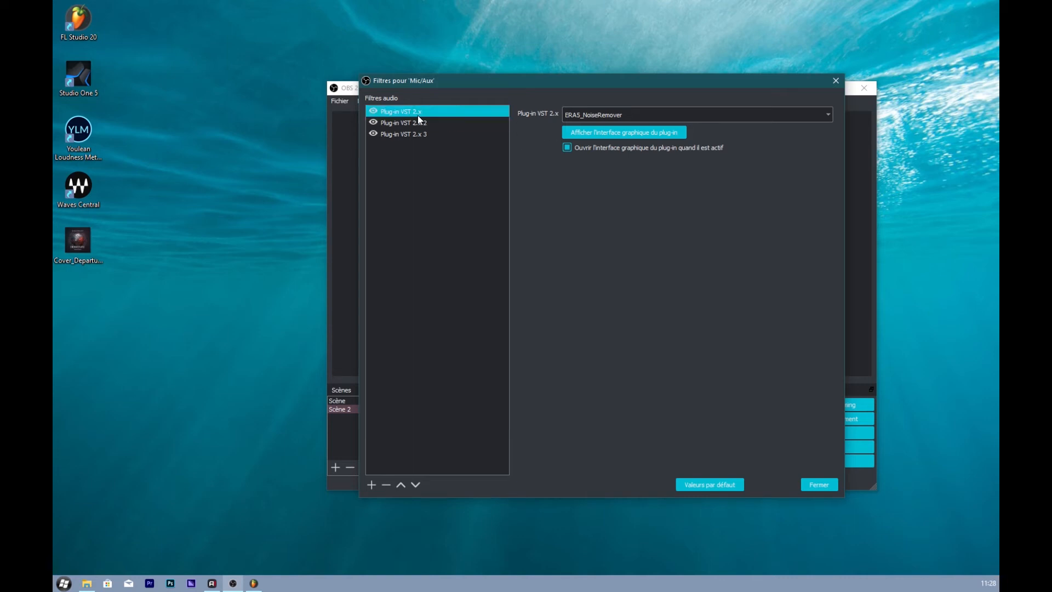
pyautogui.click(644, 118)
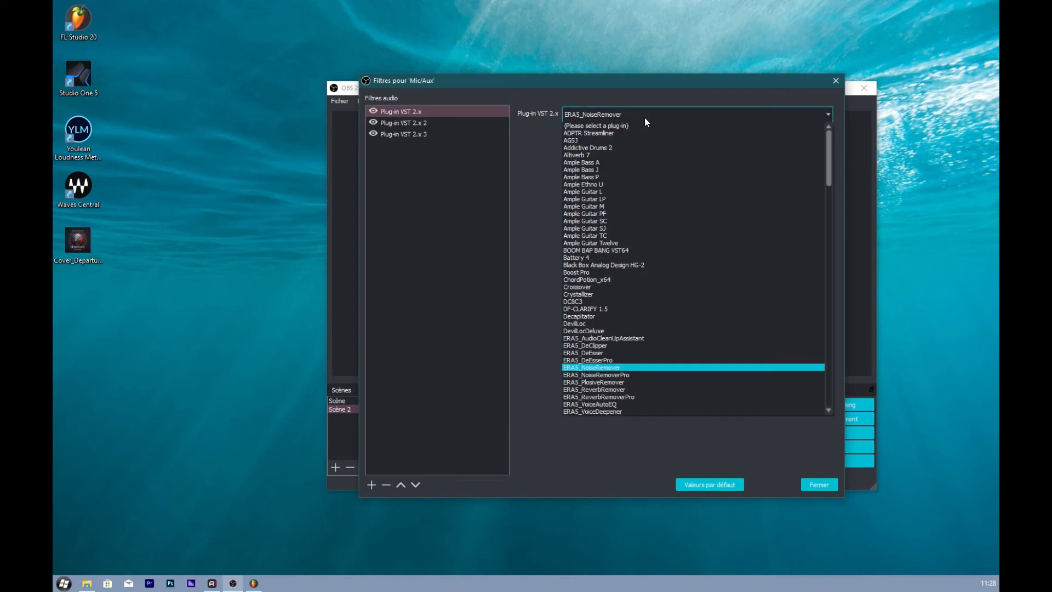
pyautogui.click(645, 117)
pyautogui.click(624, 137)
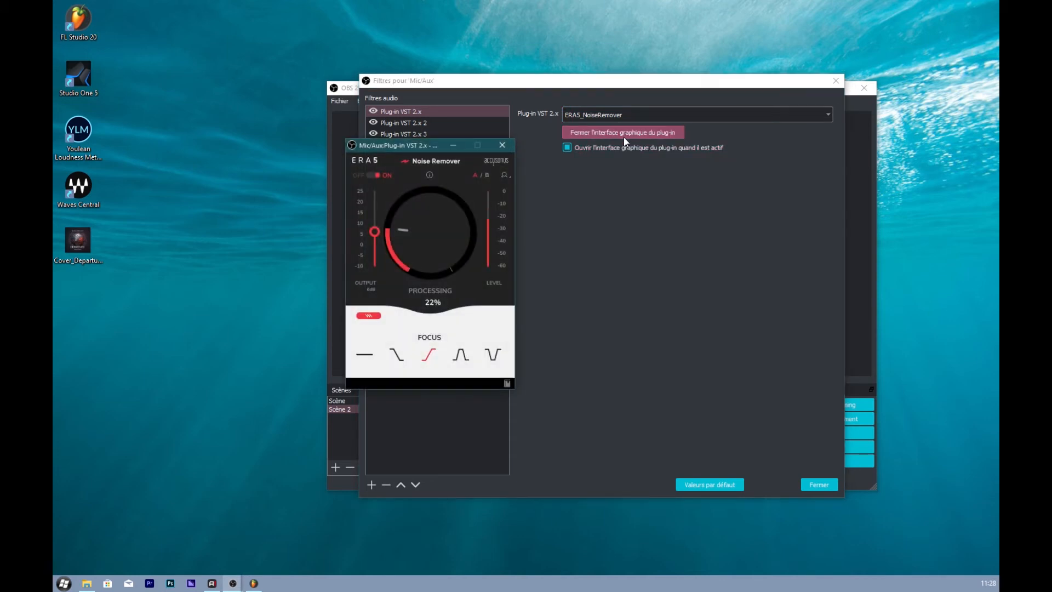
pyautogui.click(502, 145)
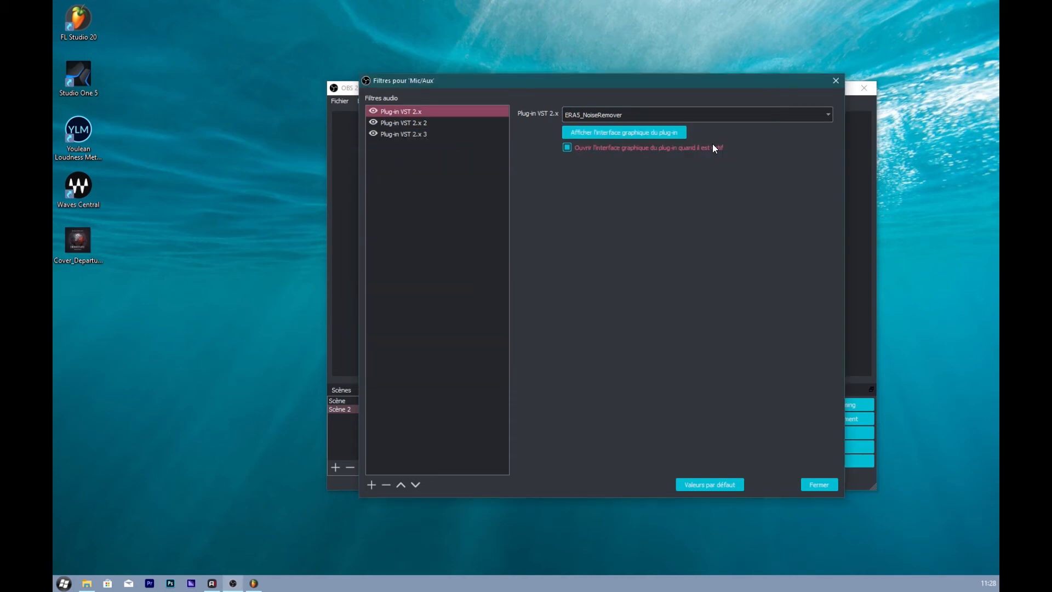
# - Inspect the FabFilter Pro-Q 3 equalizer curve of the second microphone VST filter, and close its interface
pyautogui.click(454, 124)
pyautogui.click(627, 135)
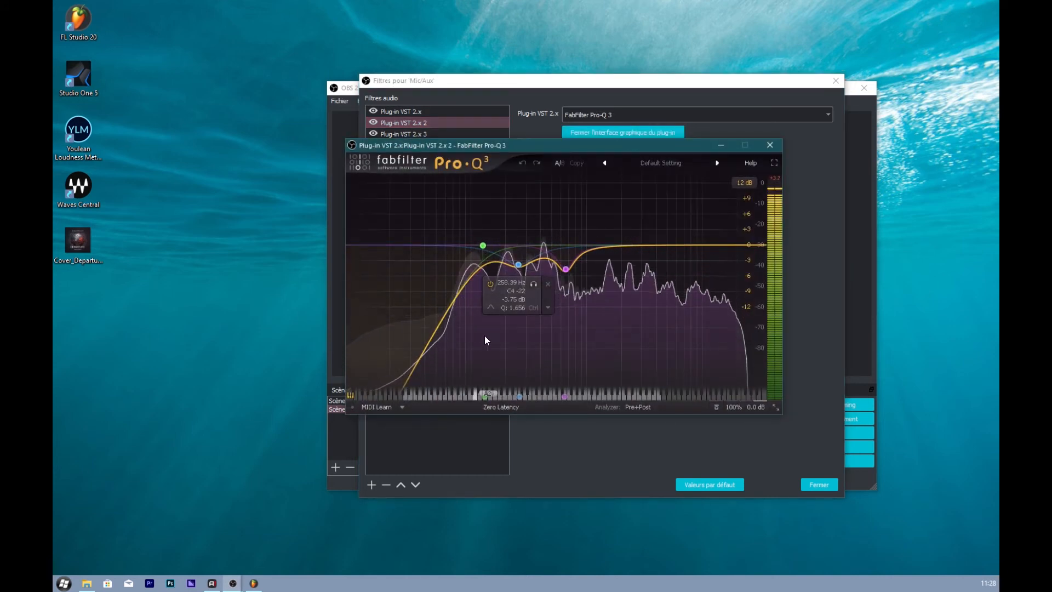
pyautogui.click(770, 145)
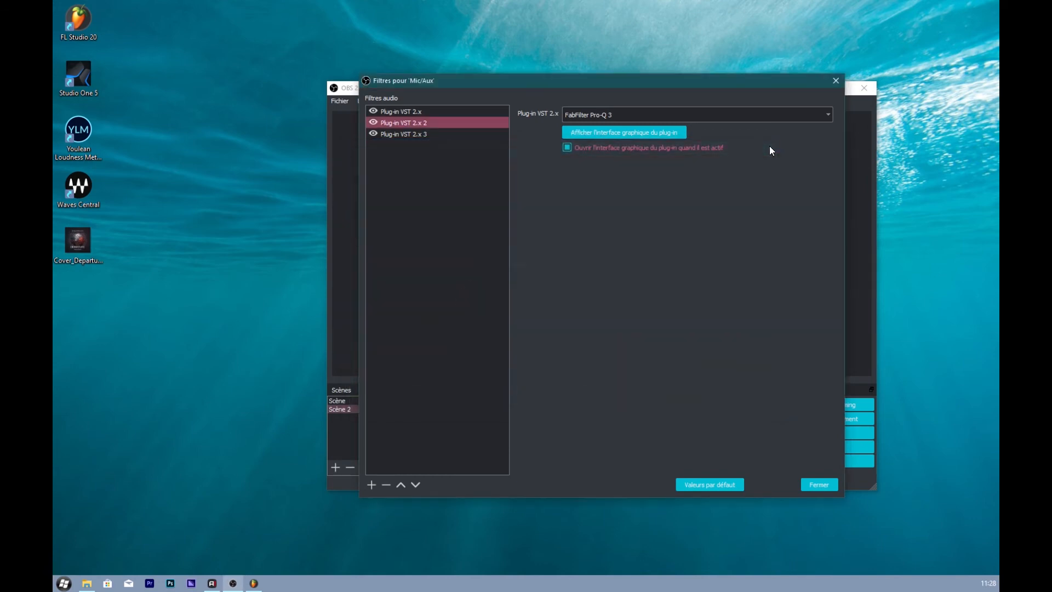
# - Try to display the plug-in interface of the third microphone VST filter
pyautogui.click(455, 136)
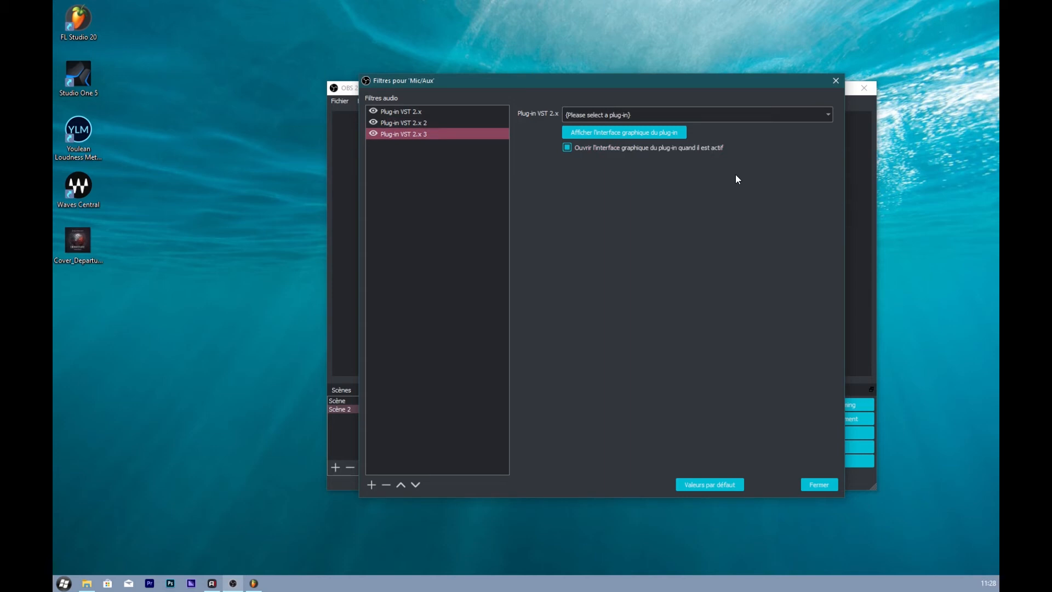
pyautogui.click(643, 135)
pyautogui.click(642, 133)
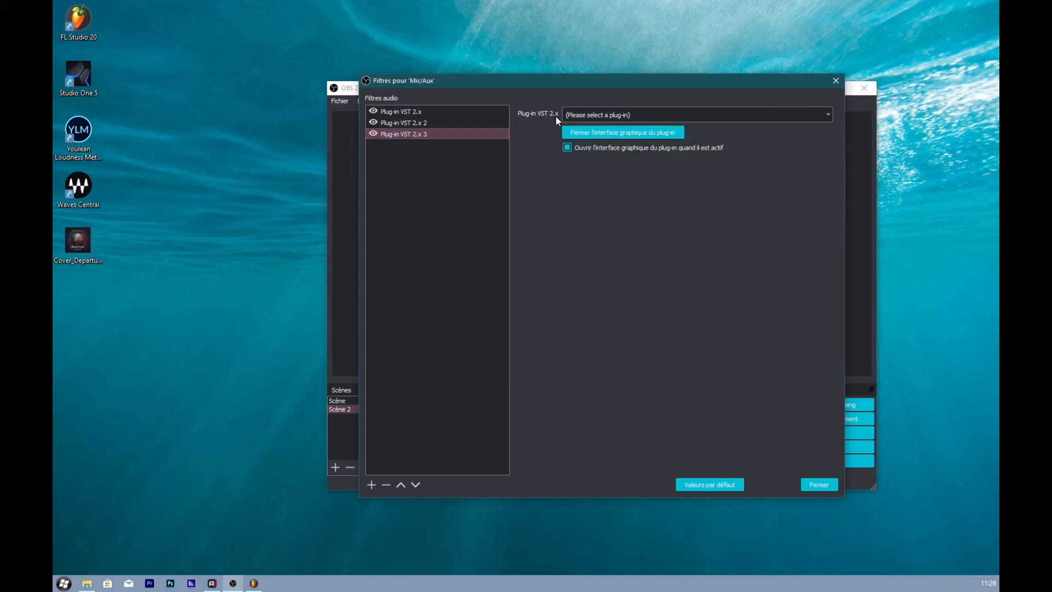
pyautogui.click(618, 133)
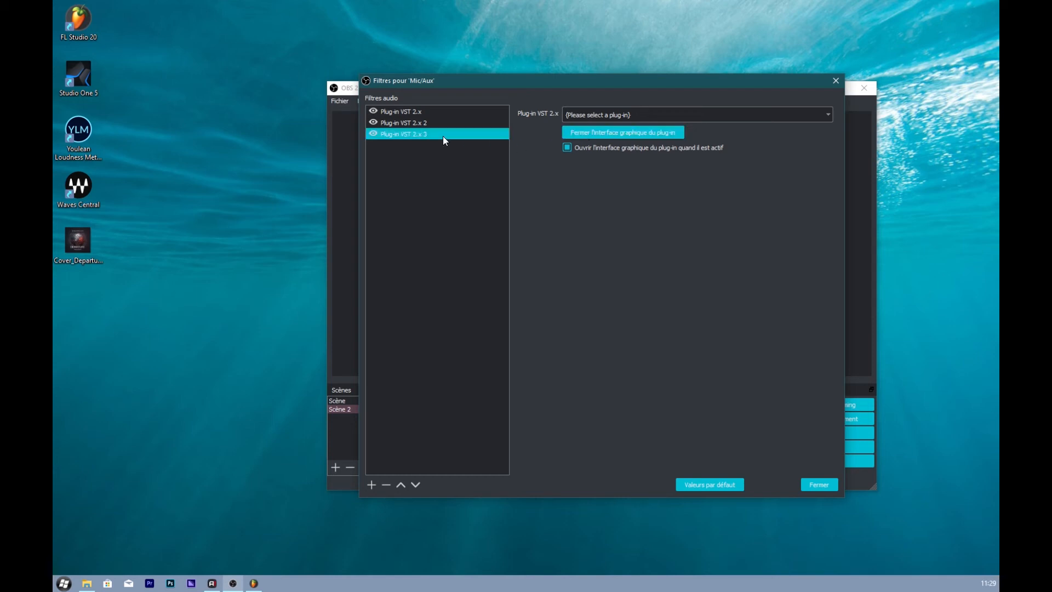
pyautogui.click(588, 134)
# - Close the Mic/Aux filters and switch to the scene named Scène
pyautogui.moveTo(622, 81); pyautogui.dragTo(592, 92)
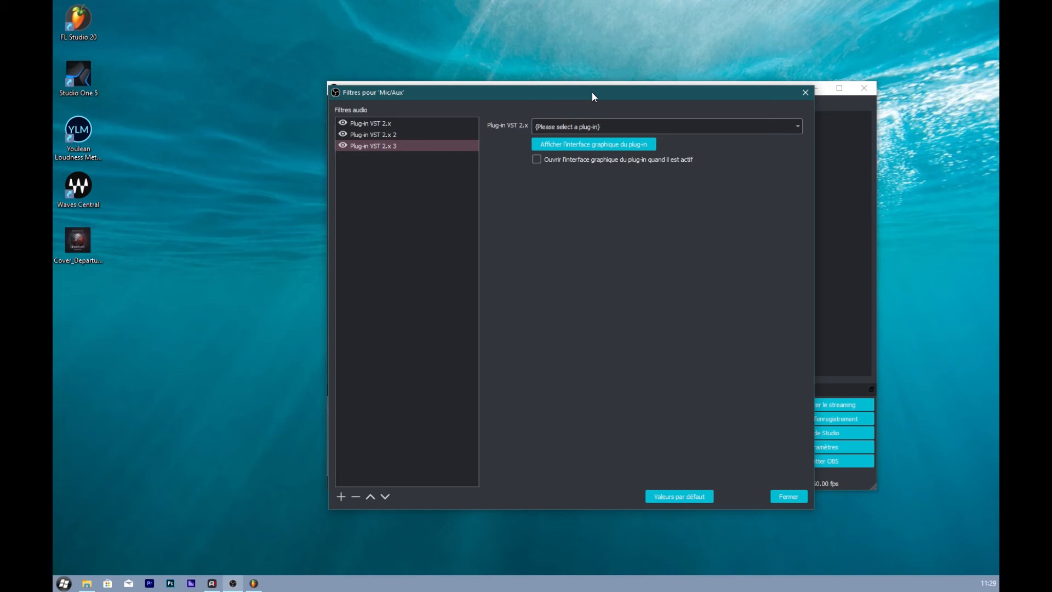
pyautogui.click(792, 495)
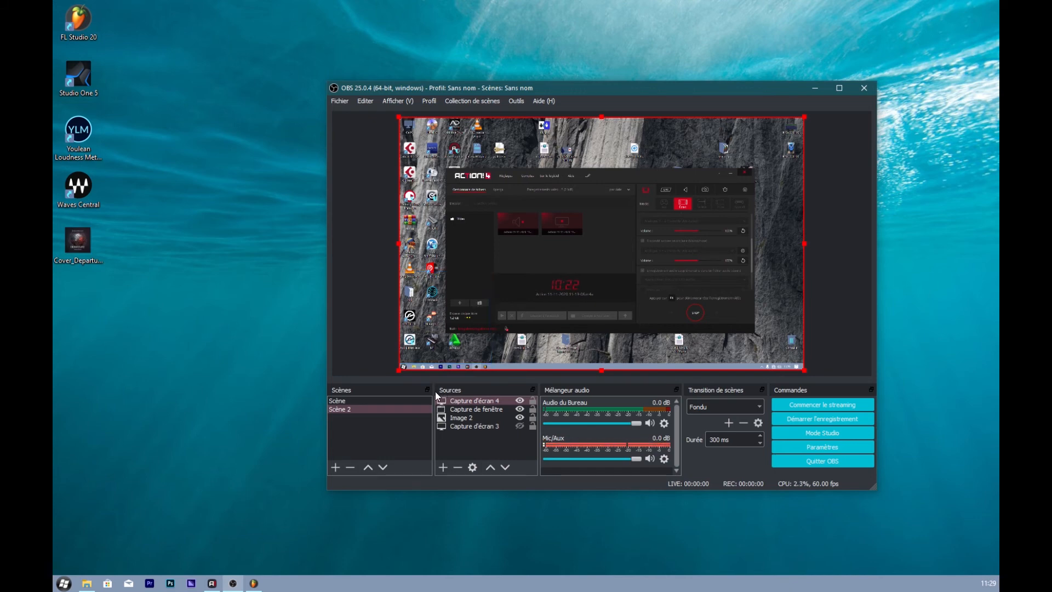
pyautogui.click(340, 401)
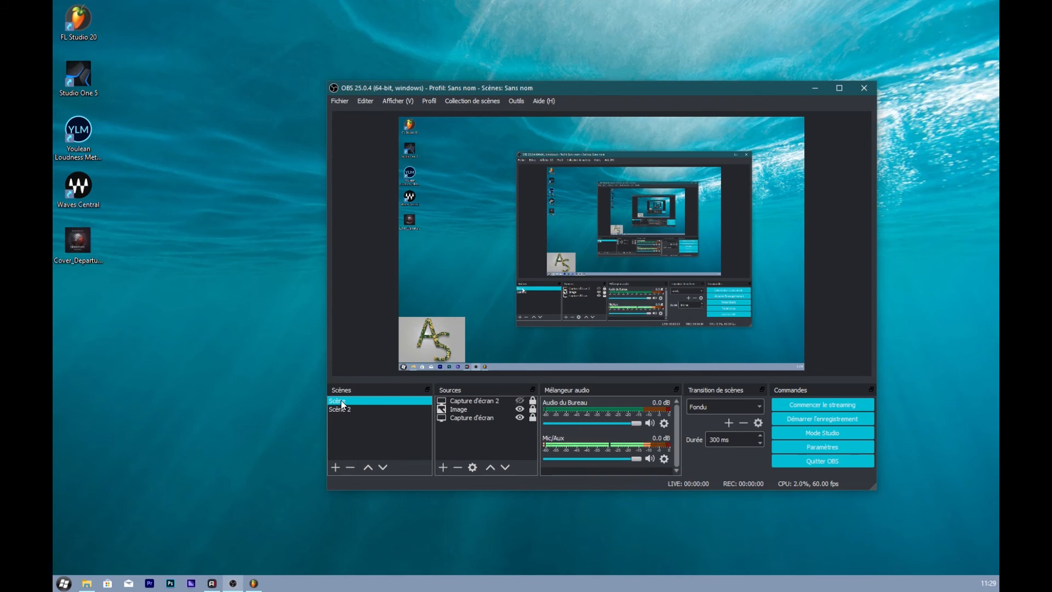
# - Delete the scene Scène 2 from the scene list, confirming the removal
pyautogui.click(343, 410)
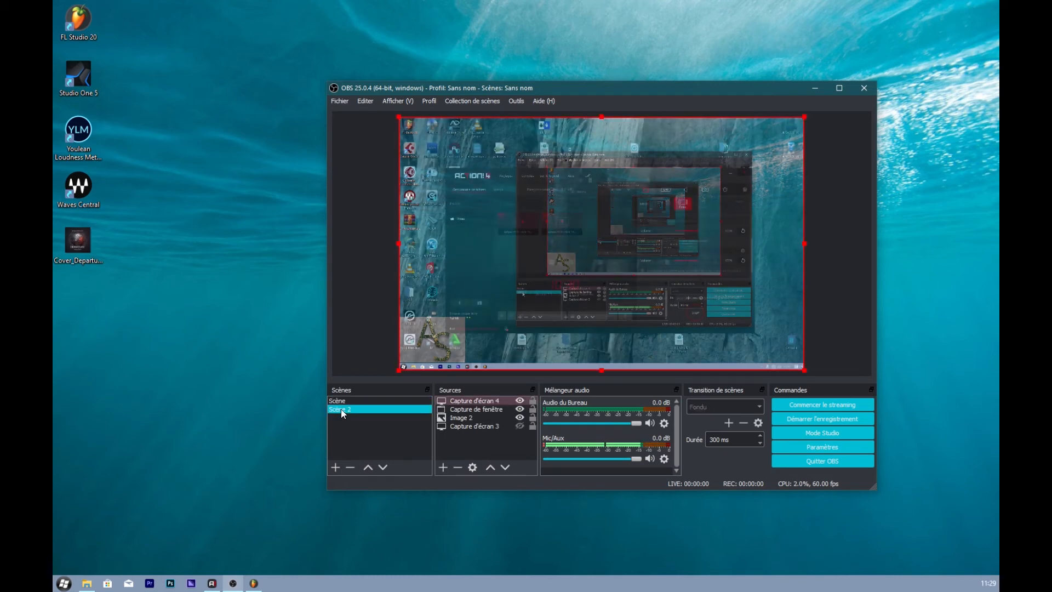
pyautogui.rightClick(347, 411)
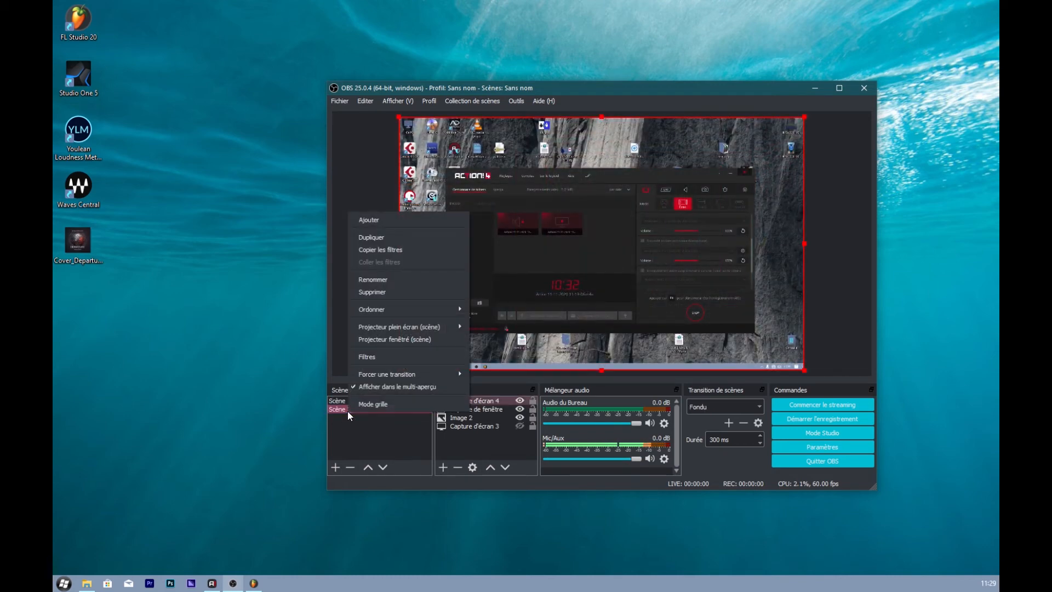
pyautogui.click(383, 289)
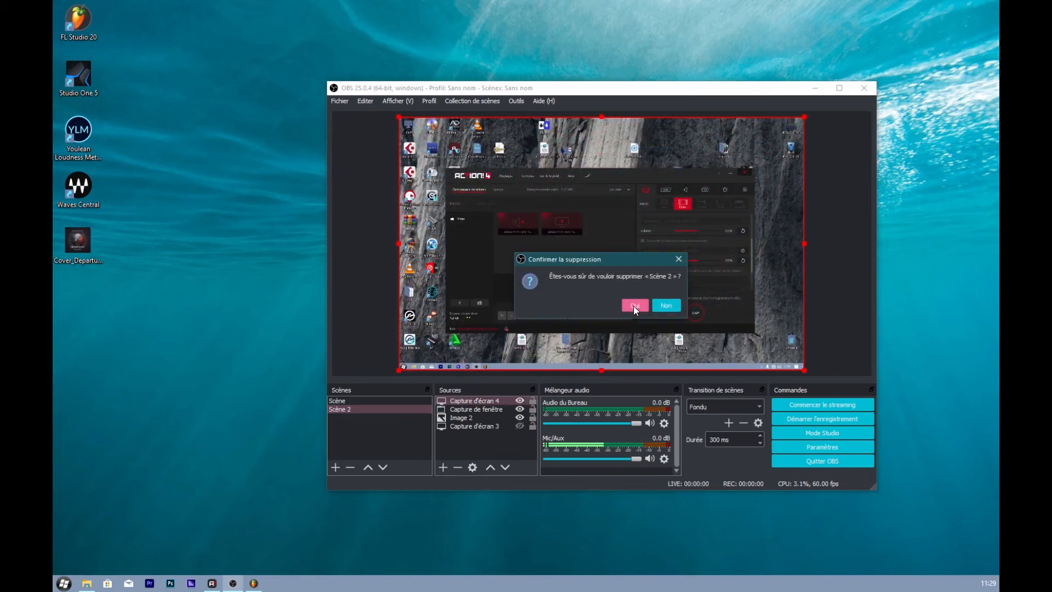
pyautogui.click(633, 306)
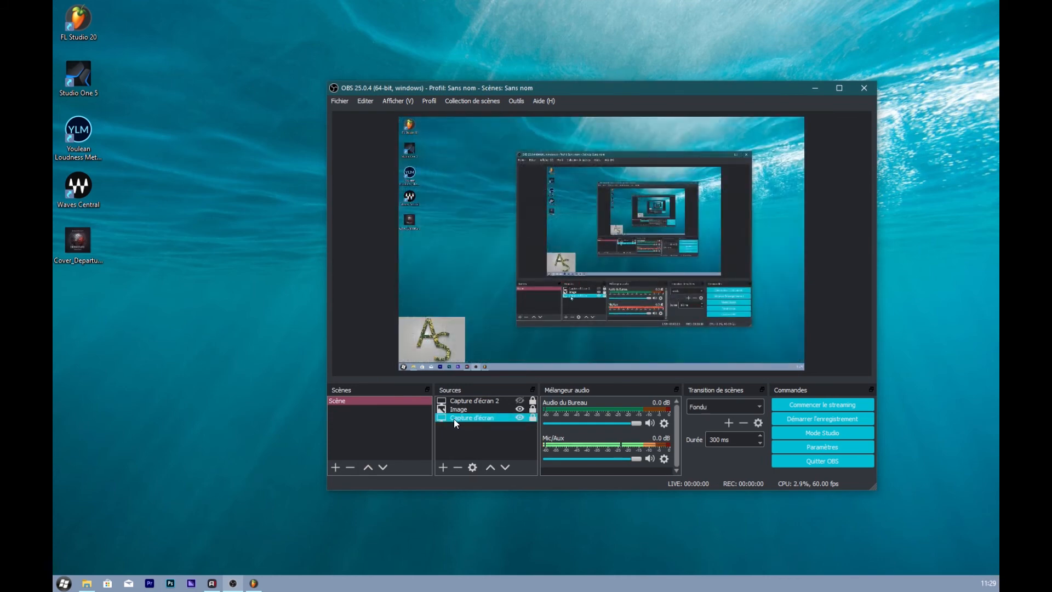
# - Switch to FL Studio, examine its audio device settings, and close the settings window
pyautogui.click(253, 583)
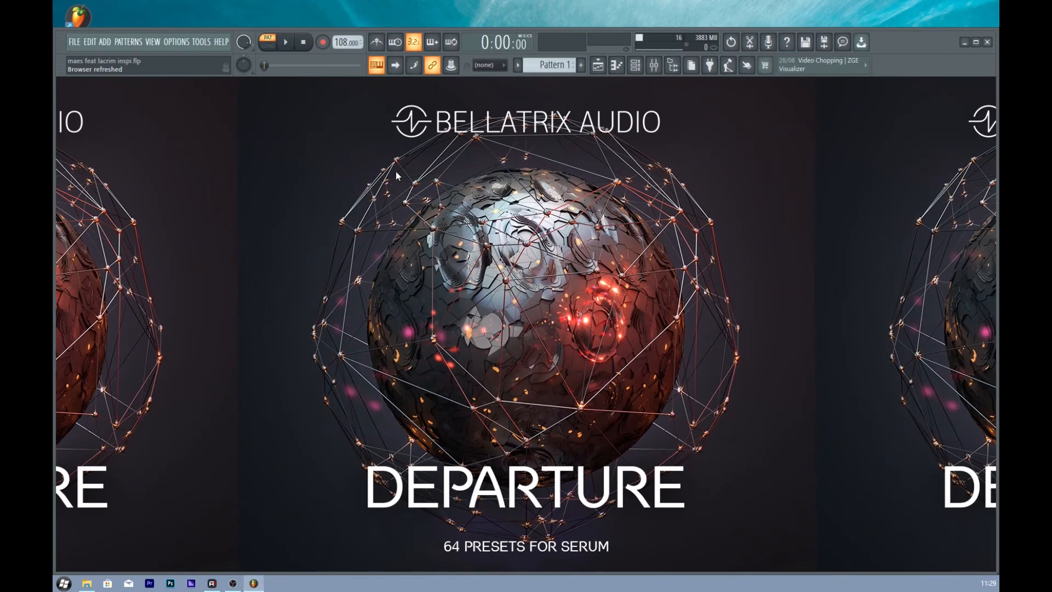
pyautogui.click(184, 42)
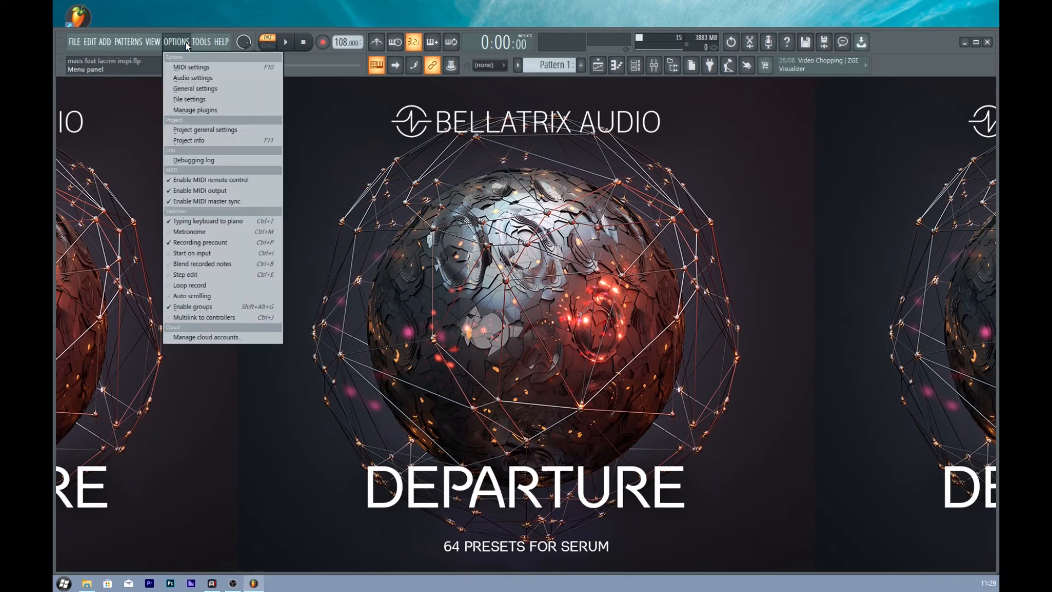
pyautogui.click(190, 78)
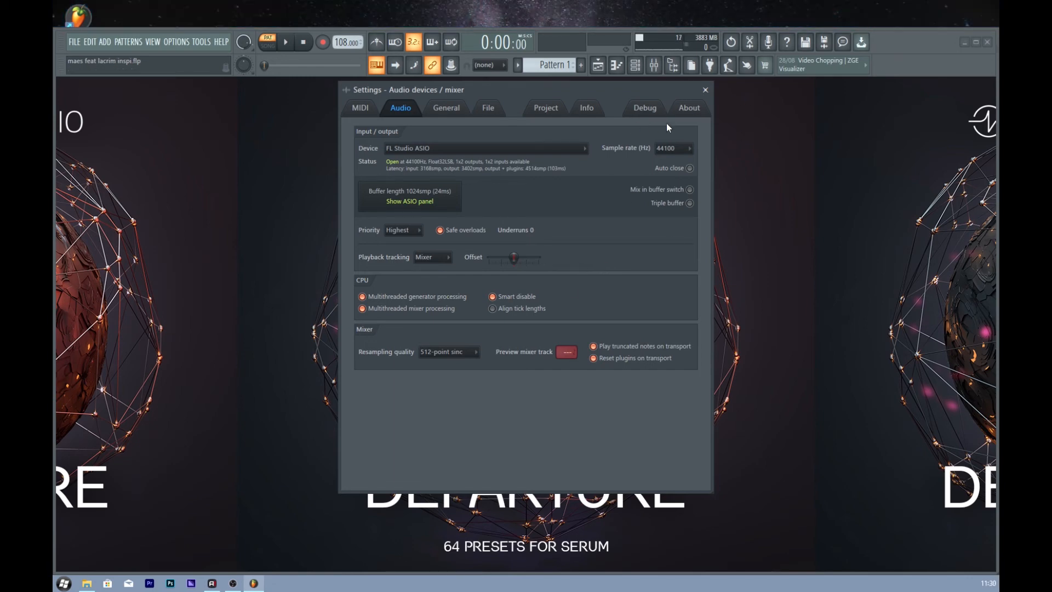
pyautogui.click(705, 90)
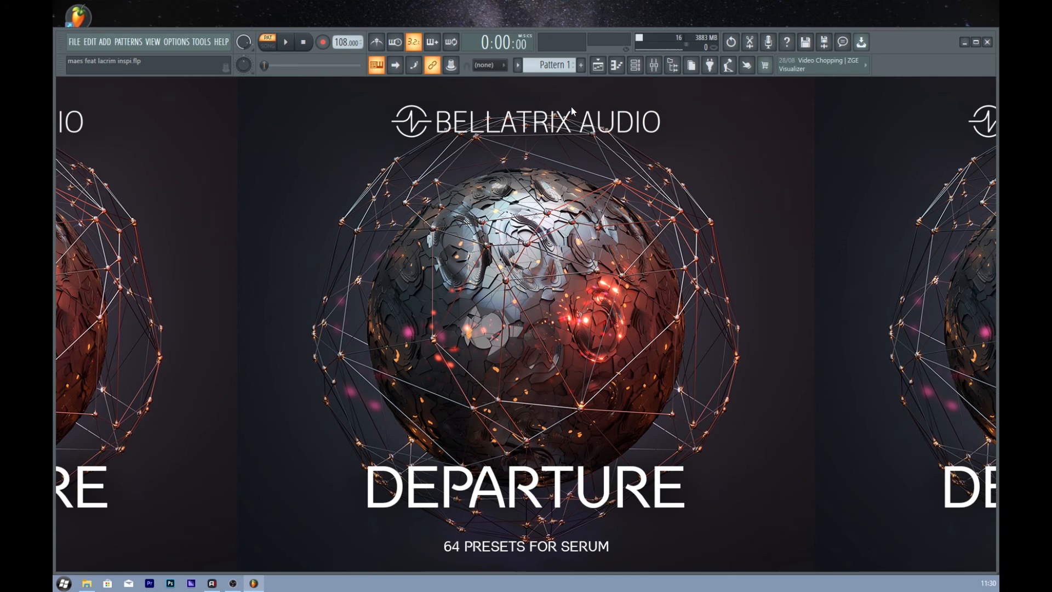
# - Preview Pattern 1, stop it, and take Insert 3 out of solo in the mixer so all tracks are active
pyautogui.press('space')
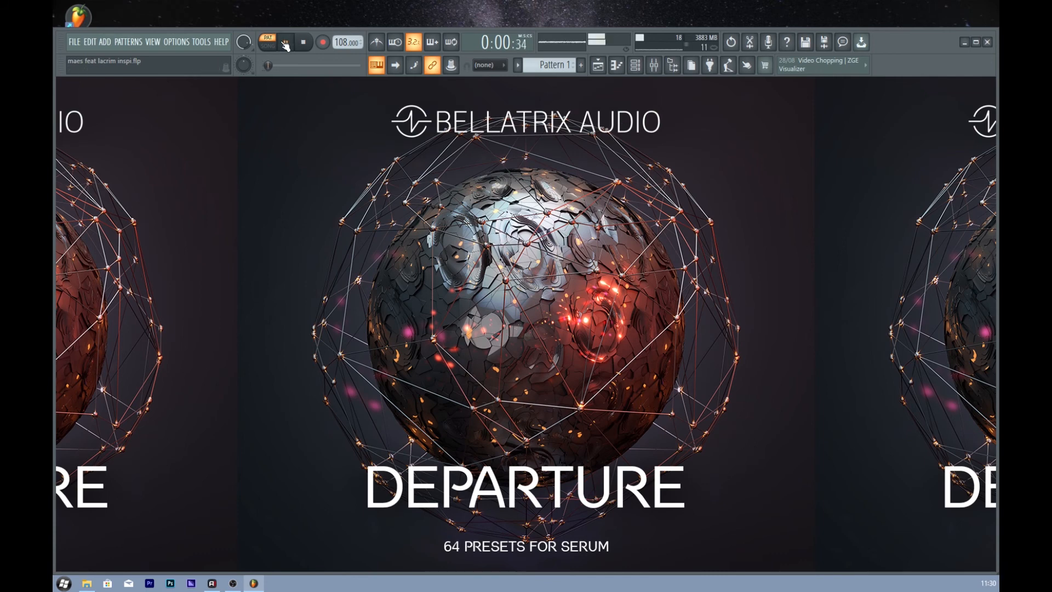
pyautogui.click(655, 68)
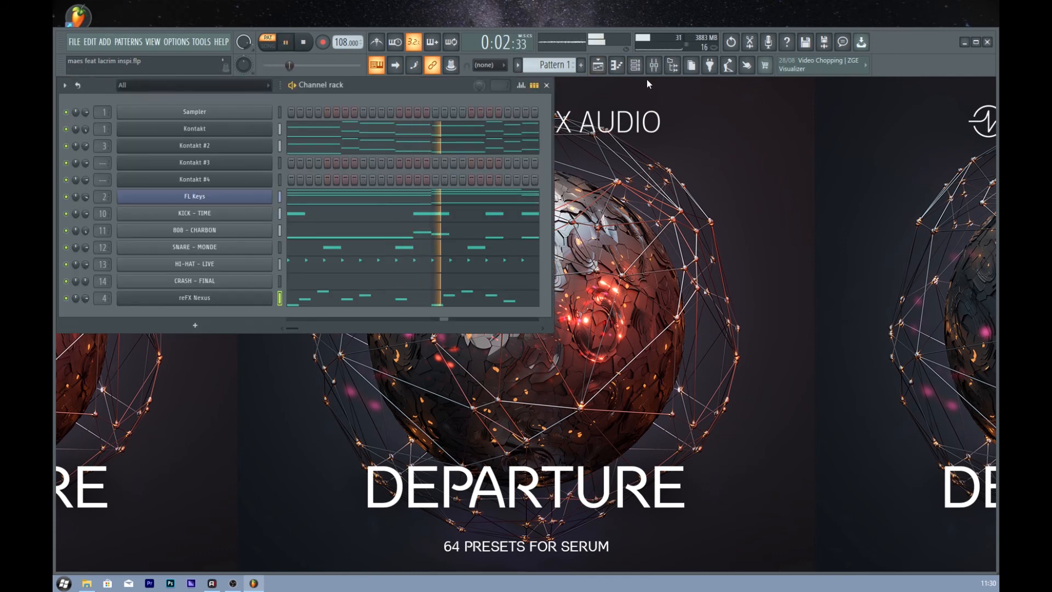
pyautogui.click(310, 47)
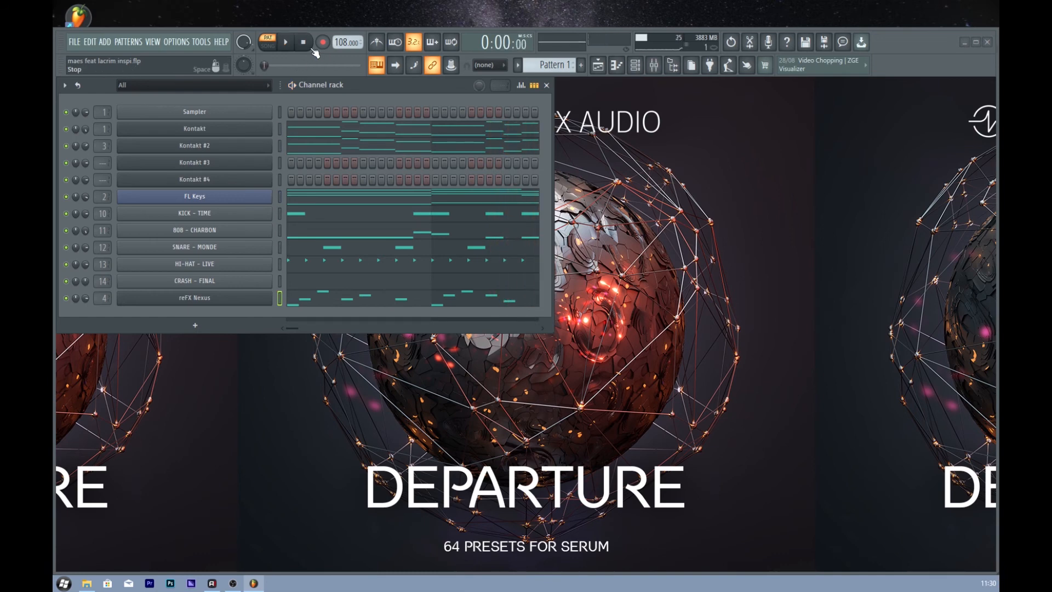
pyautogui.moveTo(0, 104); pyautogui.dragTo(516, 184)
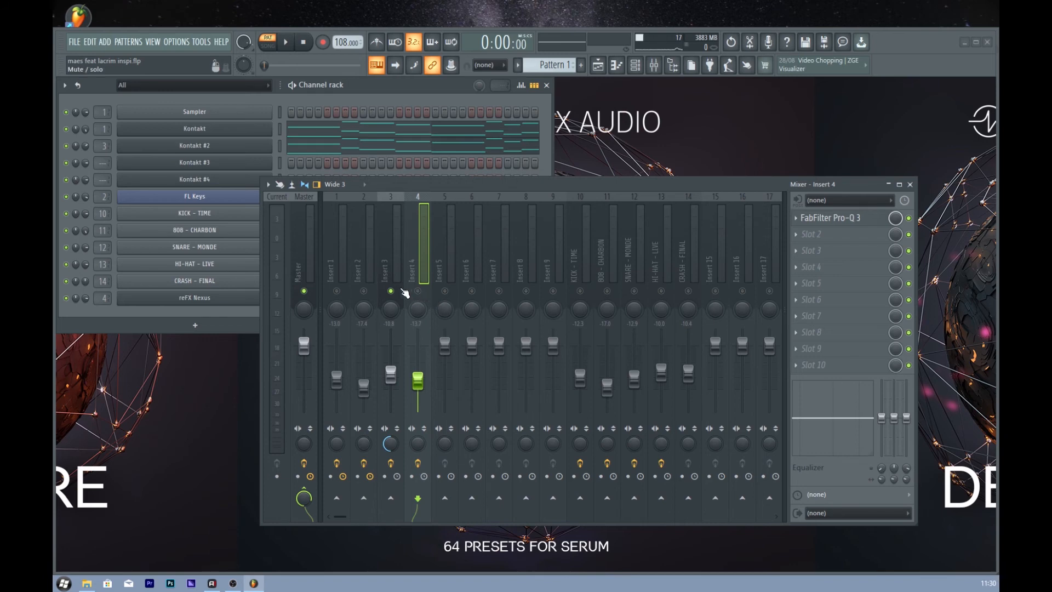
pyautogui.rightClick(400, 290)
# - Play Pattern 1 in FL Studio while checking the Audio du Bureau meter in OBS, repeat the test, and stop playback
pyautogui.press('space')
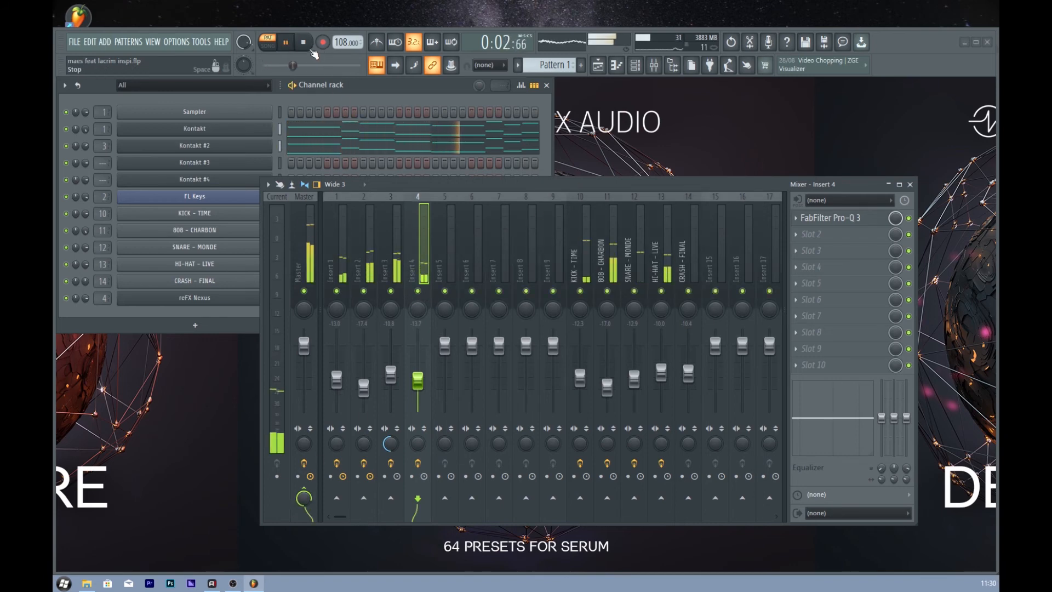
pyautogui.click(233, 583)
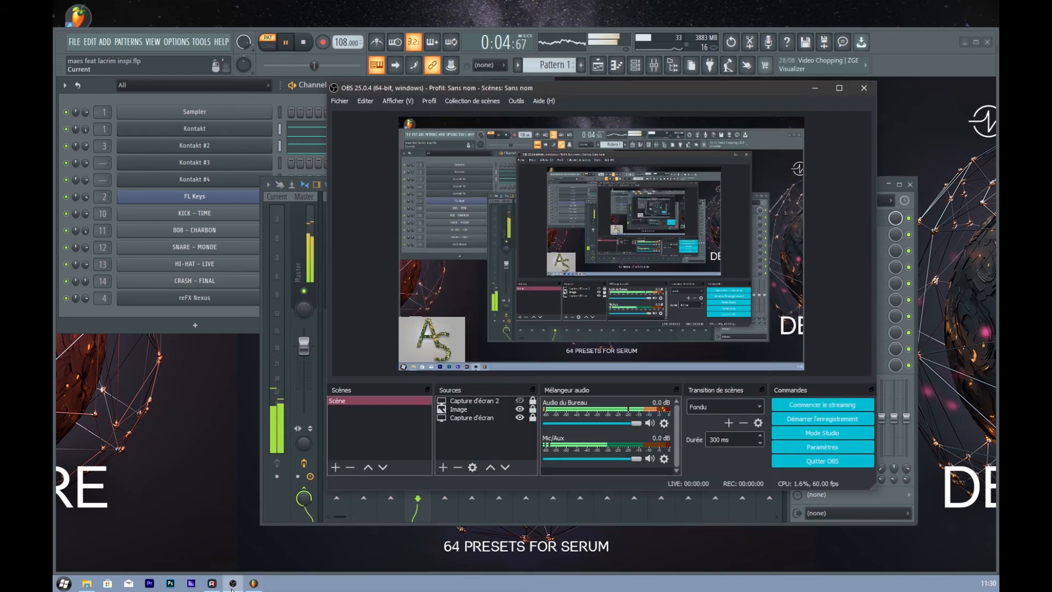
pyautogui.click(303, 43)
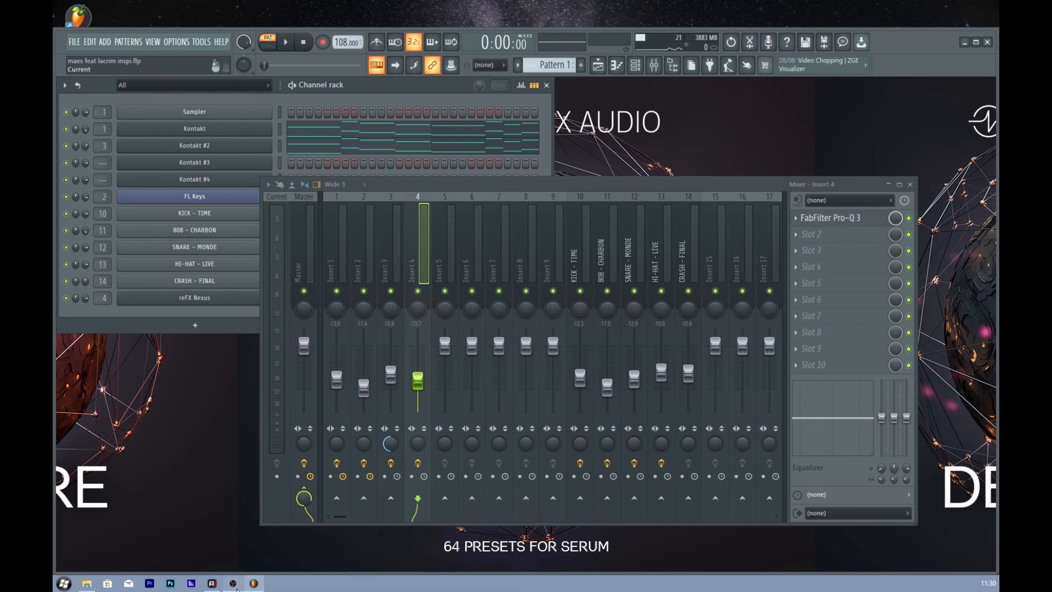
pyautogui.click(233, 583)
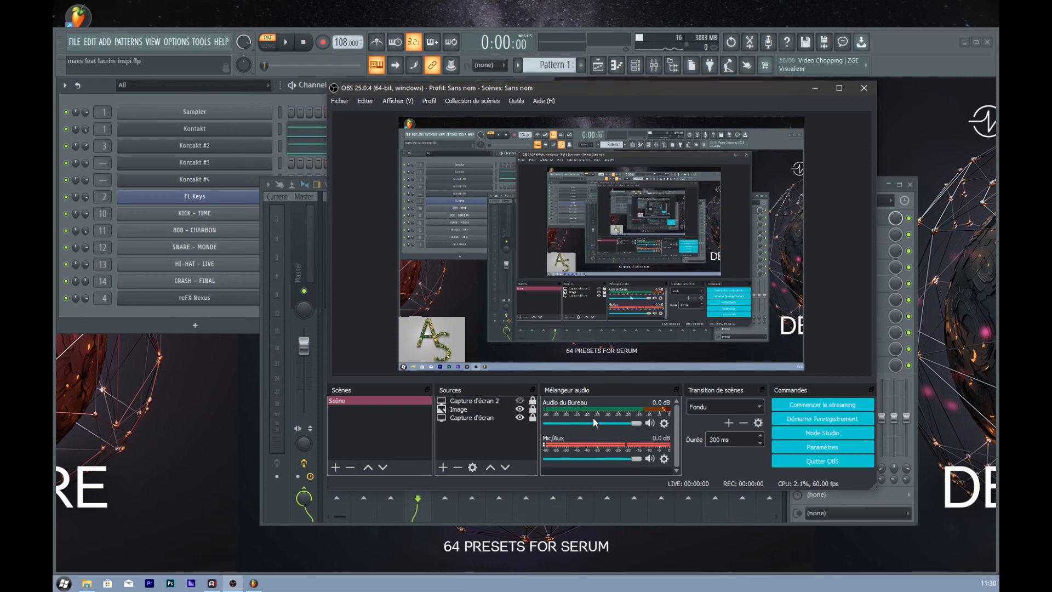
pyautogui.click(286, 42)
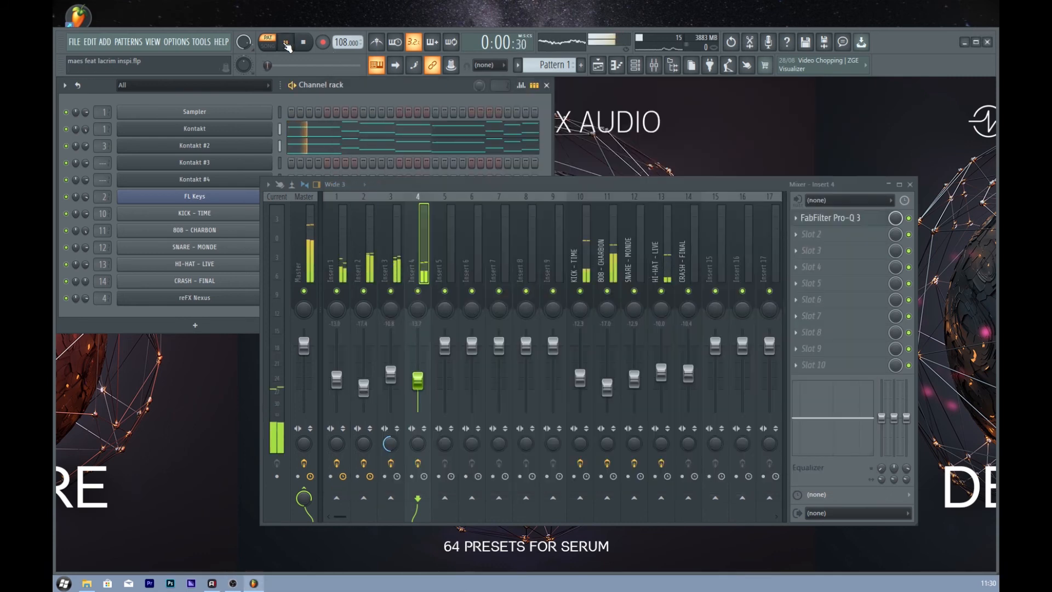
pyautogui.click(233, 583)
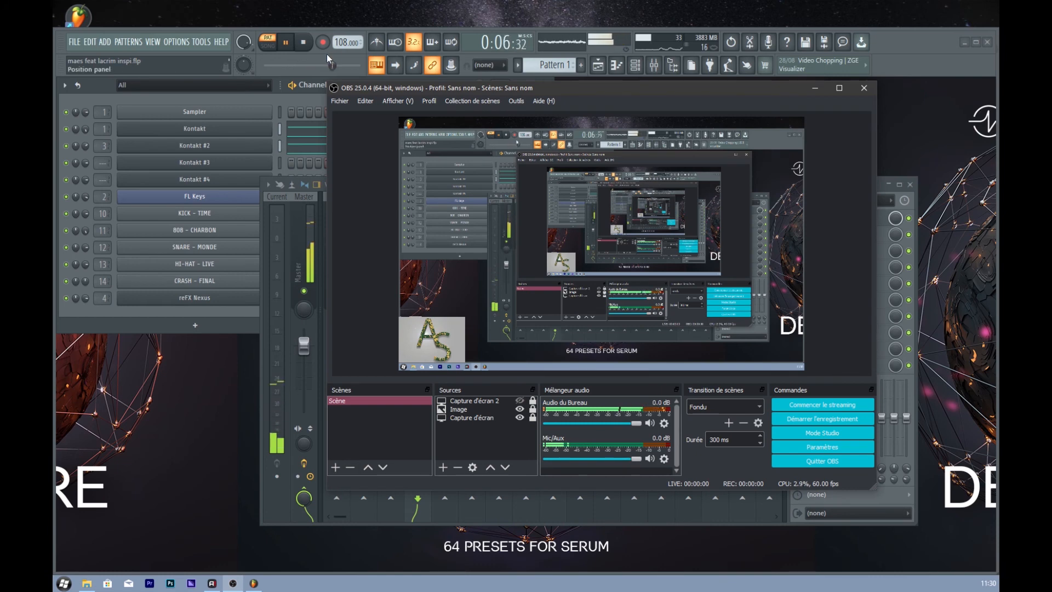
pyautogui.click(304, 45)
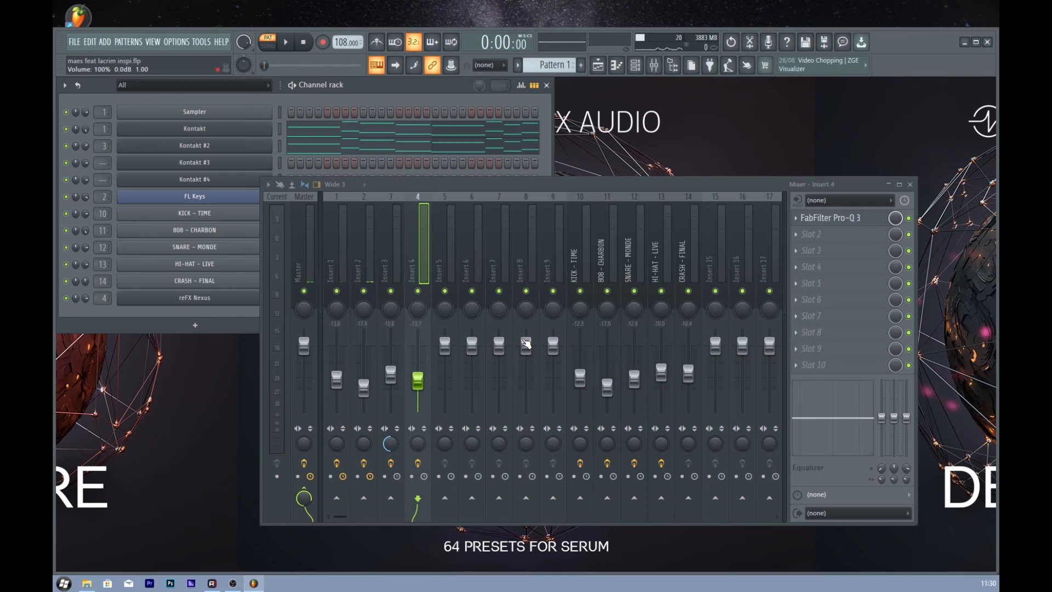
# - Change the FL Studio audio device to Focusrite USB ASIO
pyautogui.click(201, 44)
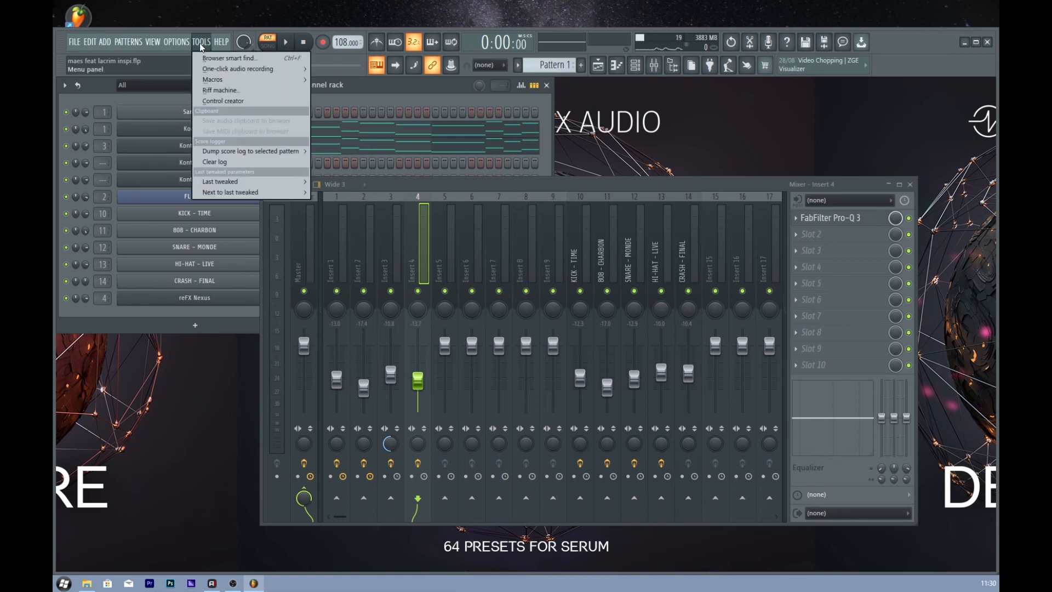
pyautogui.moveTo(178, 42)
pyautogui.click(186, 79)
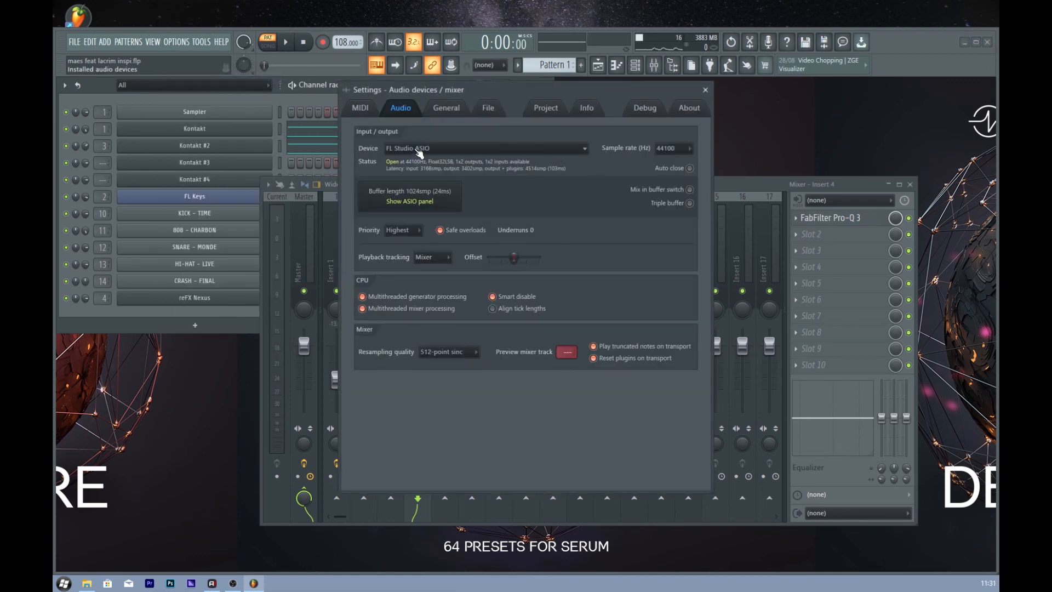
pyautogui.click(551, 151)
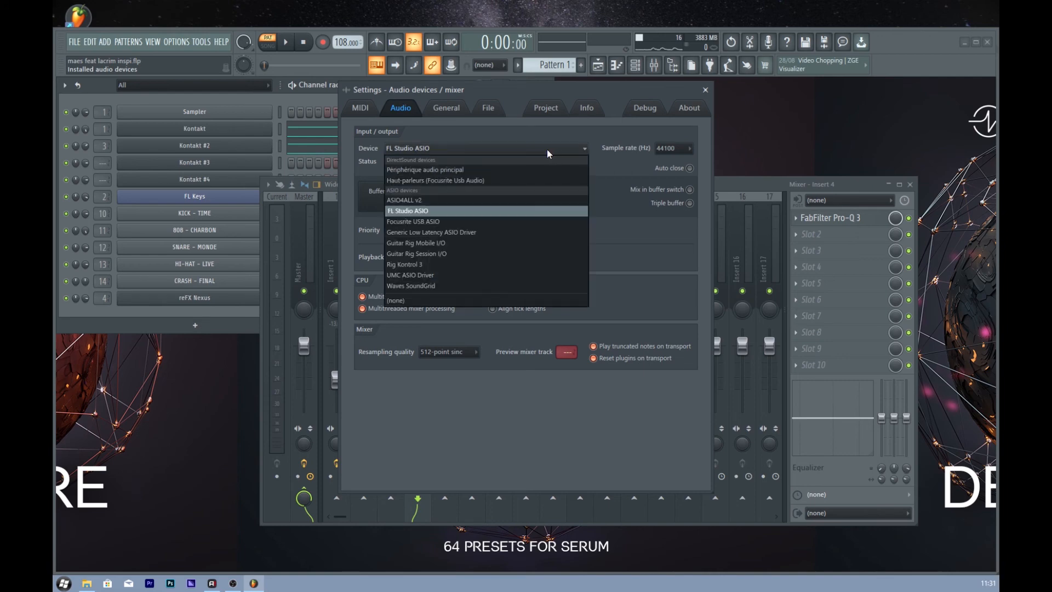
pyautogui.click(413, 222)
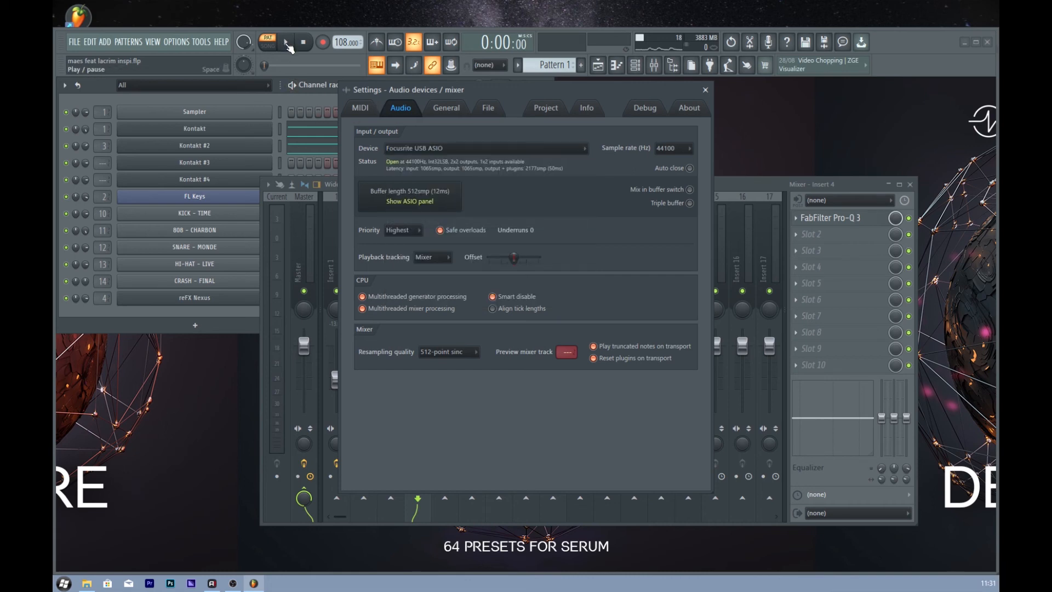
# - Test whether the pattern played through Focusrite USB ASIO reaches the Audio du Bureau meter in OBS, and stop playback
pyautogui.click(287, 44)
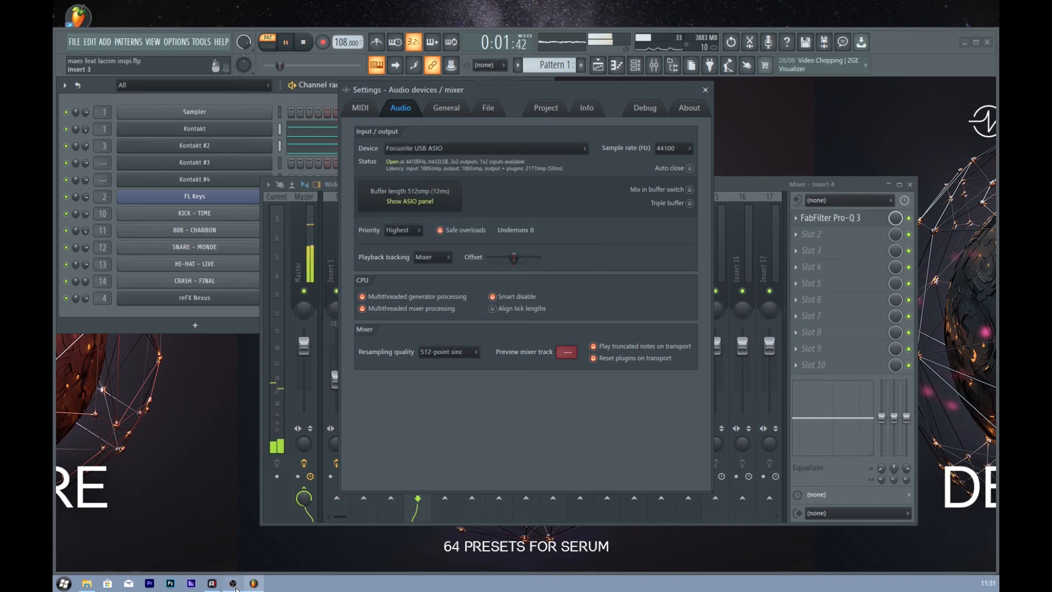
pyautogui.click(233, 583)
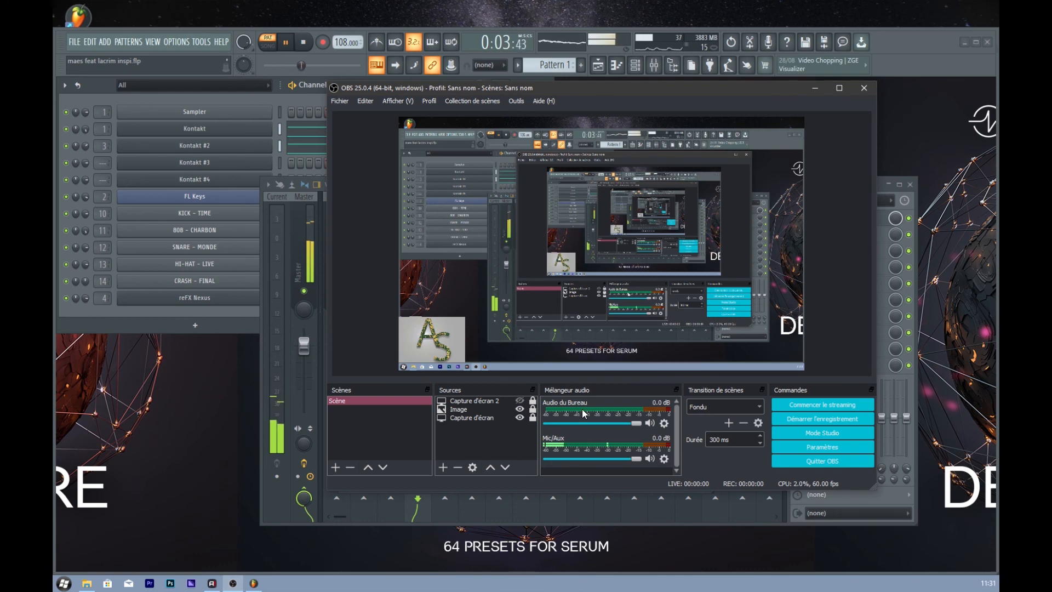
pyautogui.click(233, 583)
pyautogui.press('space')
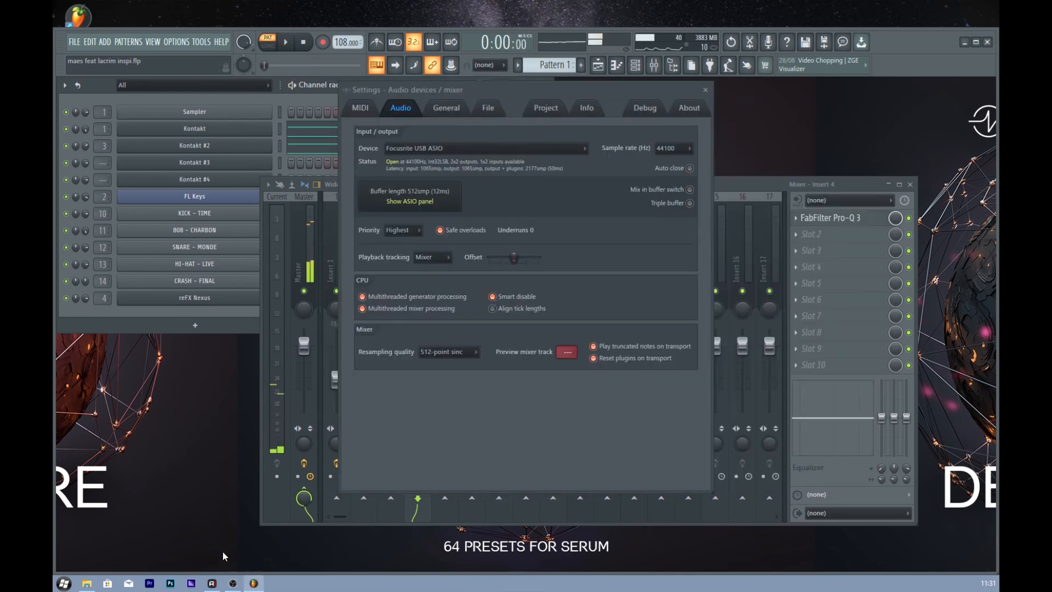
pyautogui.click(233, 583)
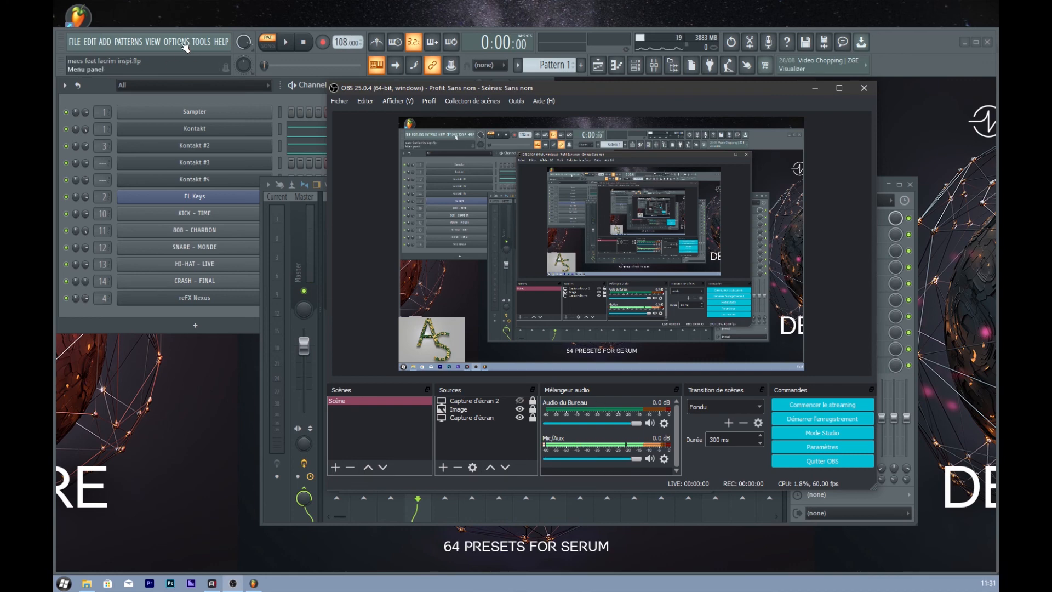
# - Set the FL Studio audio device to FL Studio ASIO and review the list of available devices
pyautogui.click(184, 47)
pyautogui.click(561, 155)
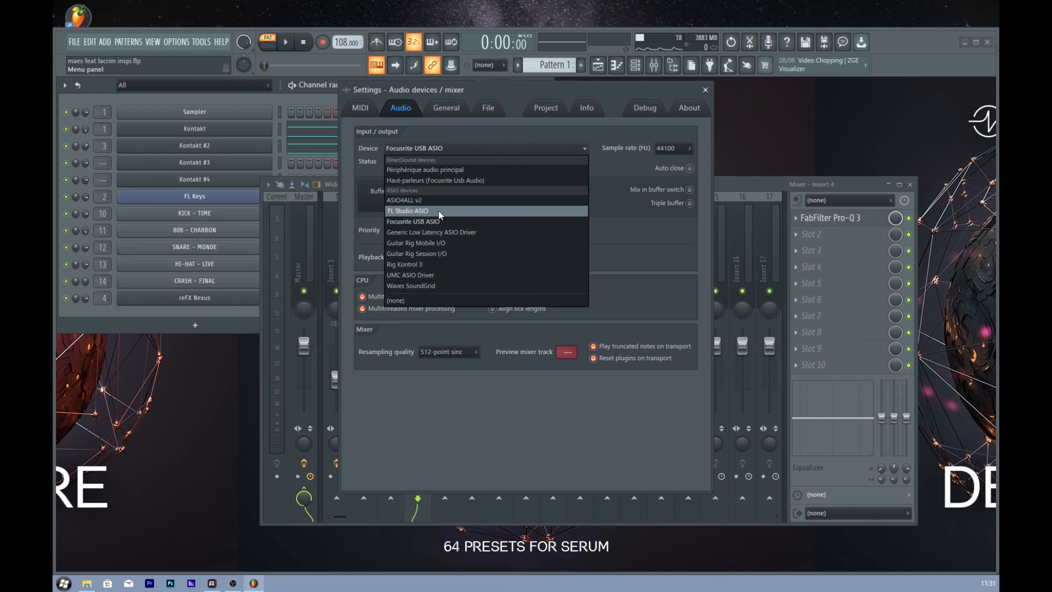
pyautogui.click(441, 212)
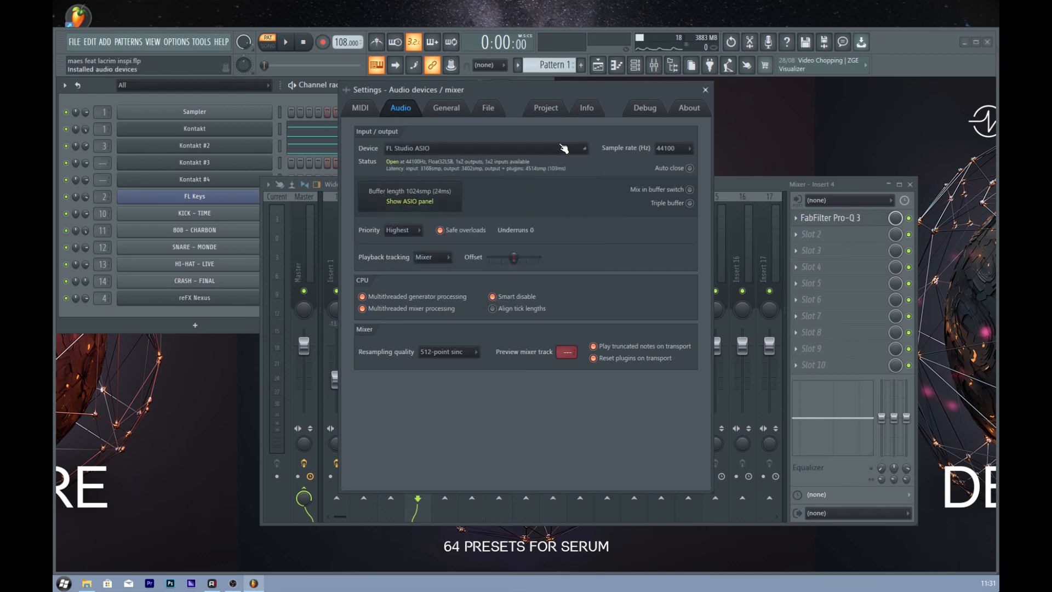
pyautogui.click(535, 154)
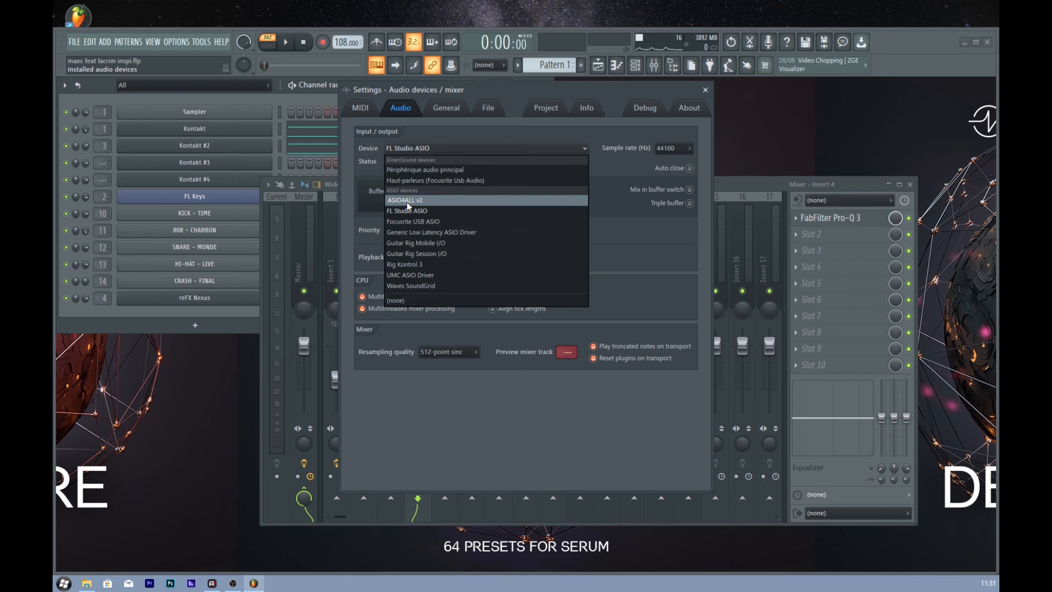
# - Play the pattern through FL Studio ASIO, check the desktop audio meter in OBS, then stop playback and close the audio settings
pyautogui.click(286, 44)
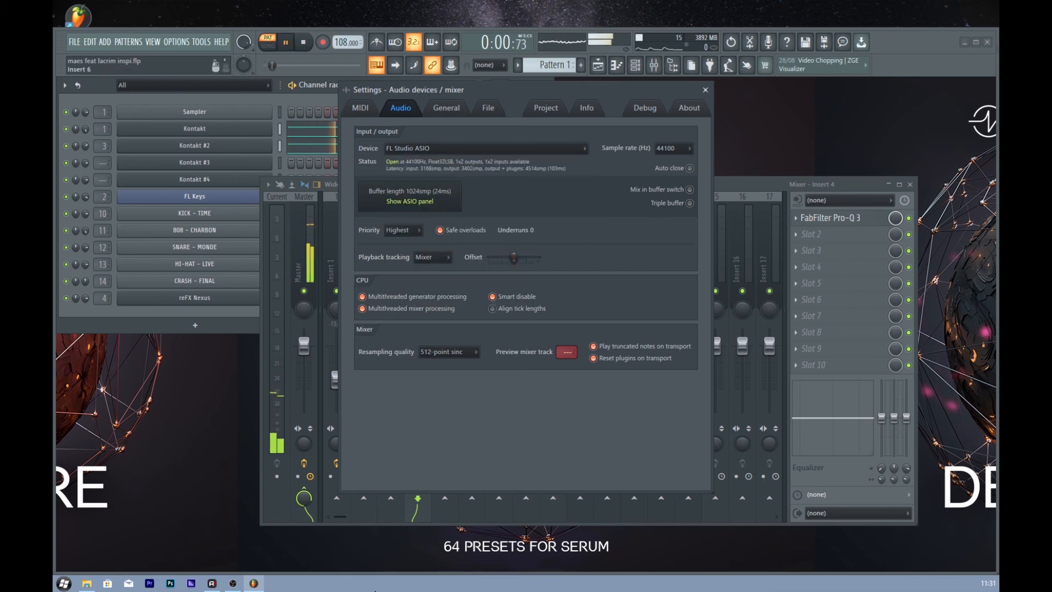
pyautogui.click(233, 583)
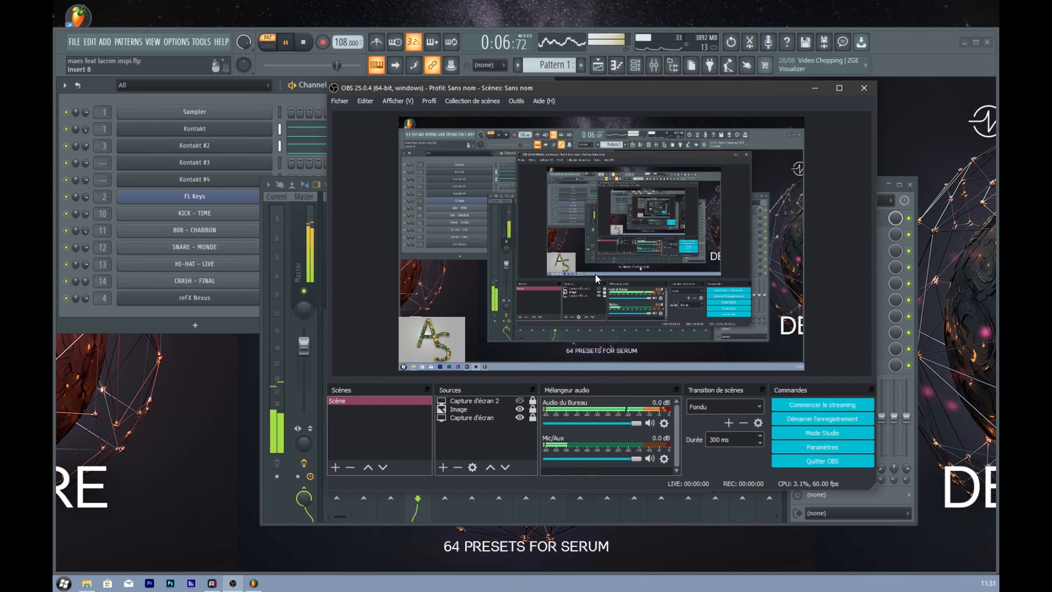
pyautogui.click(304, 43)
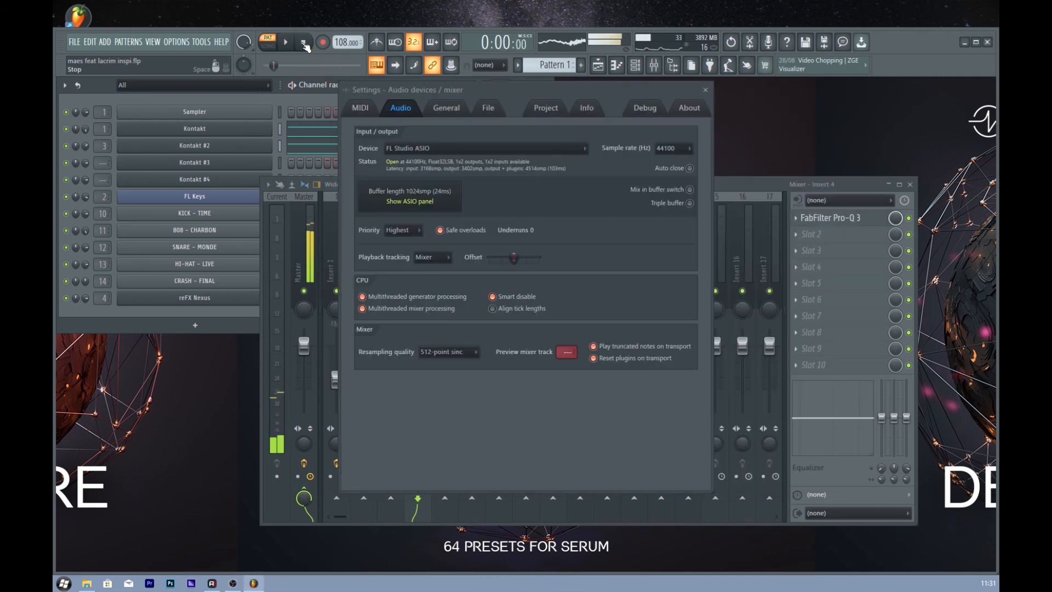
pyautogui.click(705, 89)
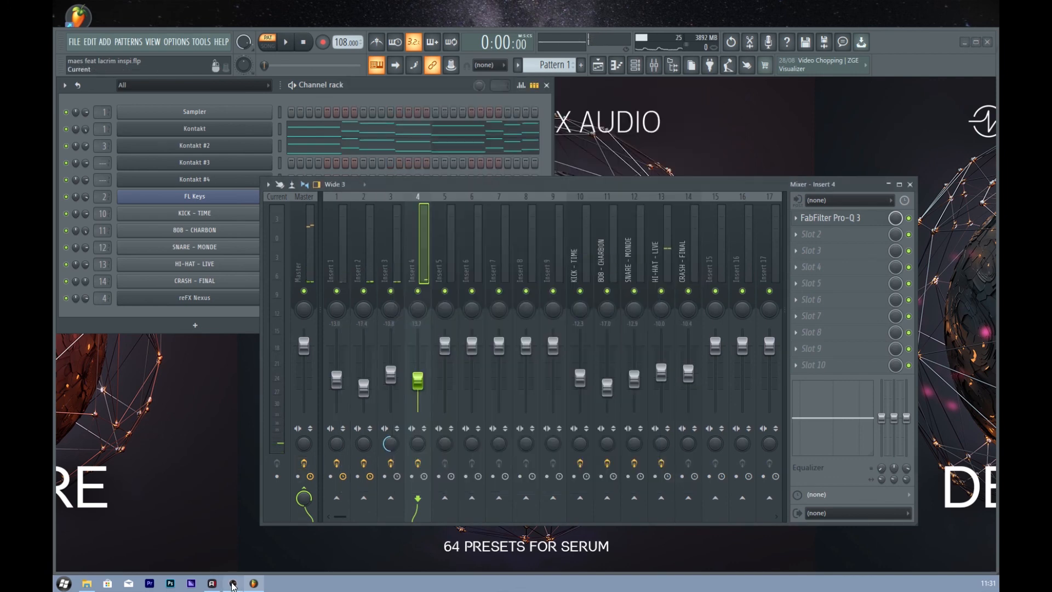
# - Review the advanced audio properties in OBS, toggling Mono for Mic/Aux off and on again, then close them and minimize OBS
pyautogui.click(233, 583)
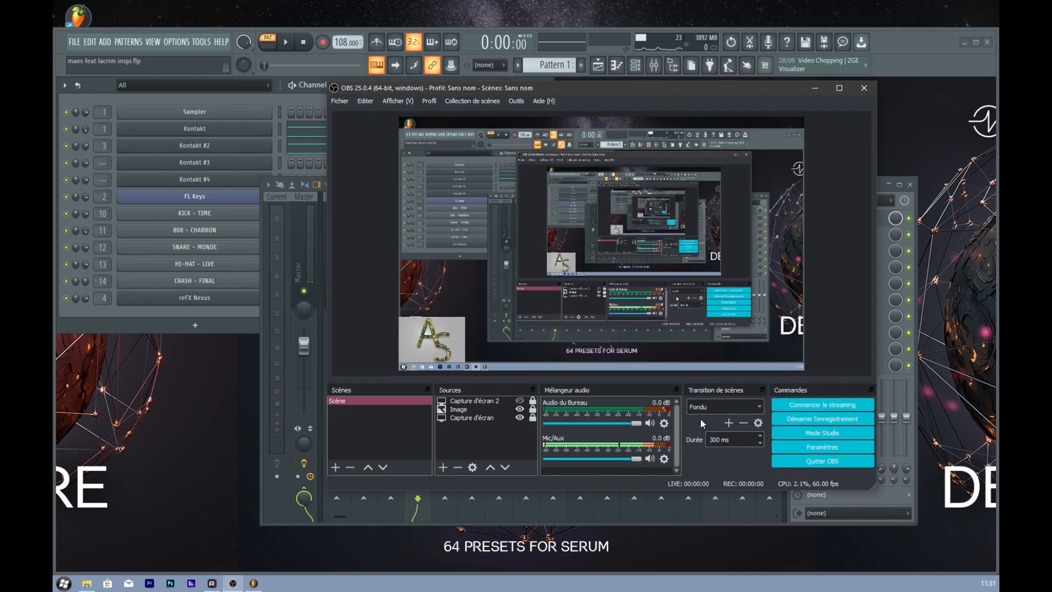
pyautogui.click(662, 461)
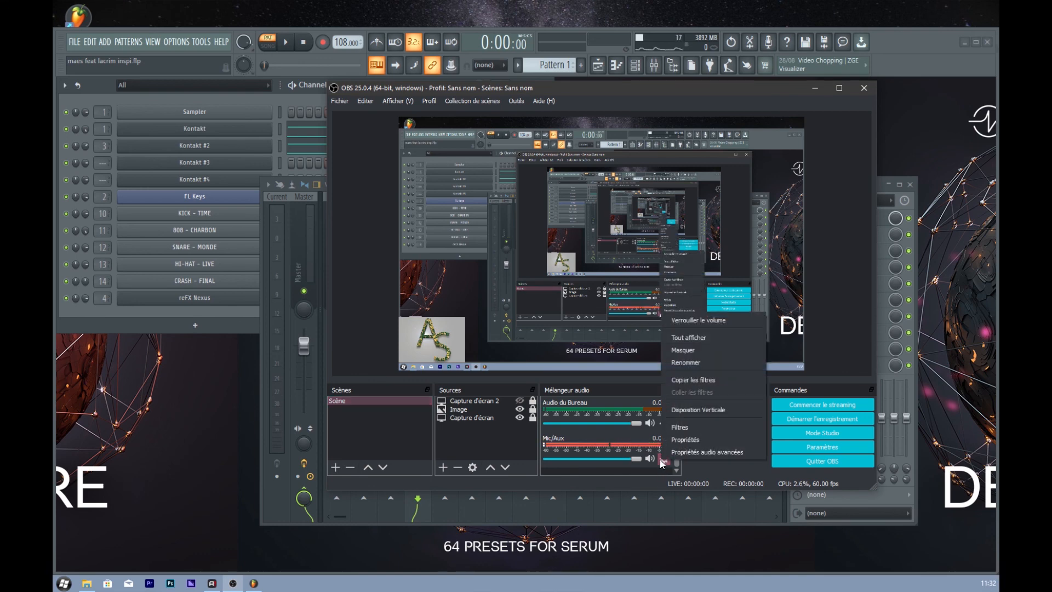
pyautogui.click(670, 454)
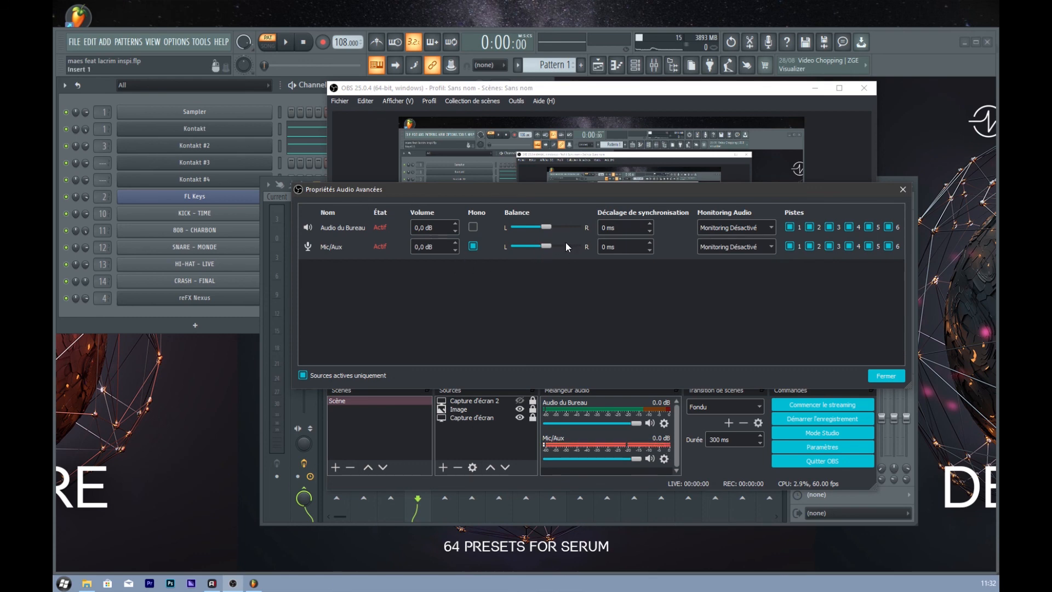
pyautogui.click(473, 246)
pyautogui.click(472, 247)
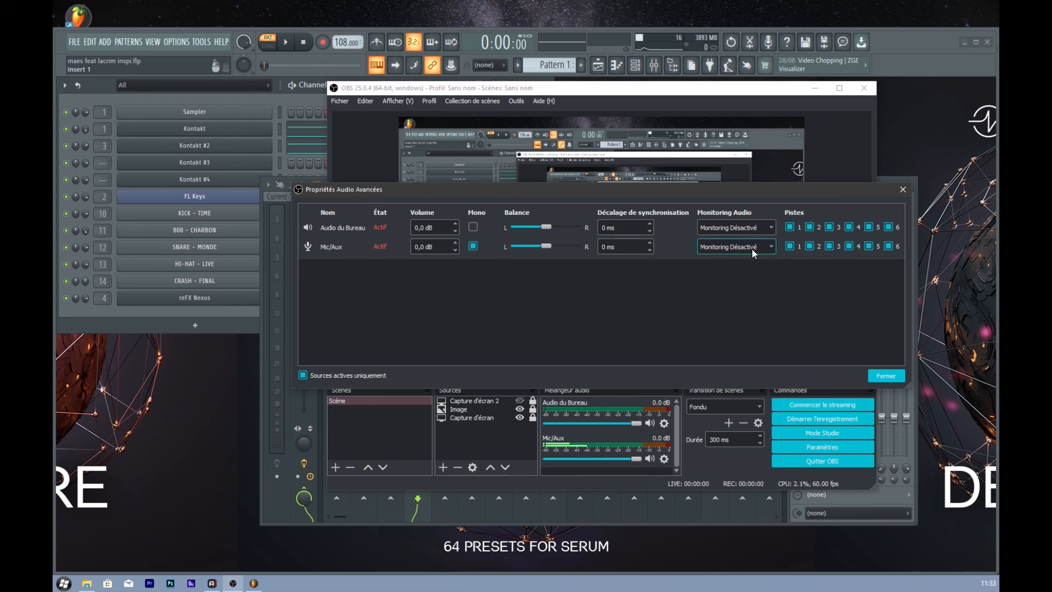
pyautogui.click(886, 375)
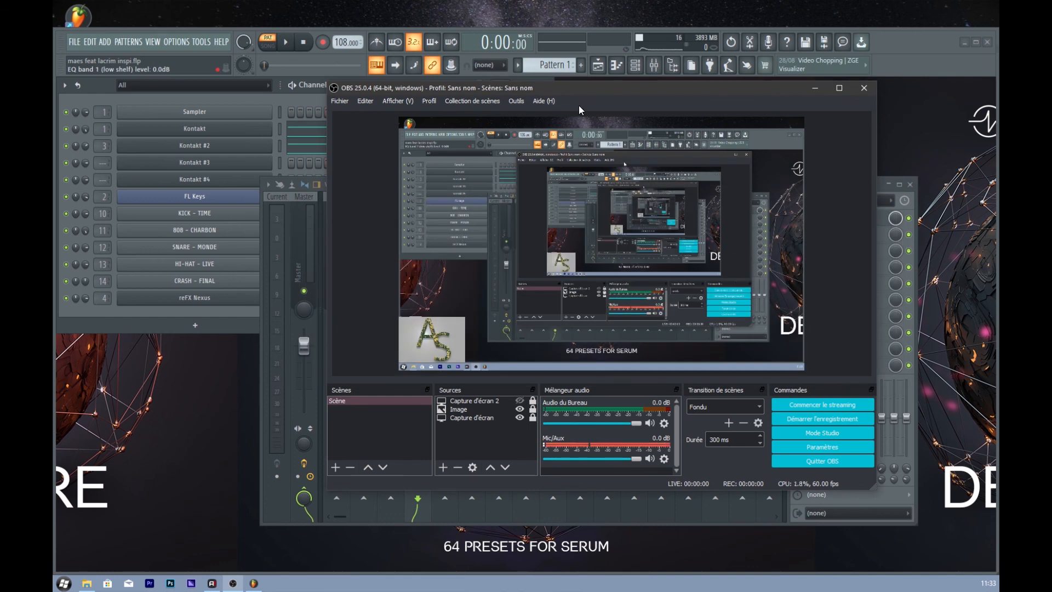
pyautogui.click(810, 89)
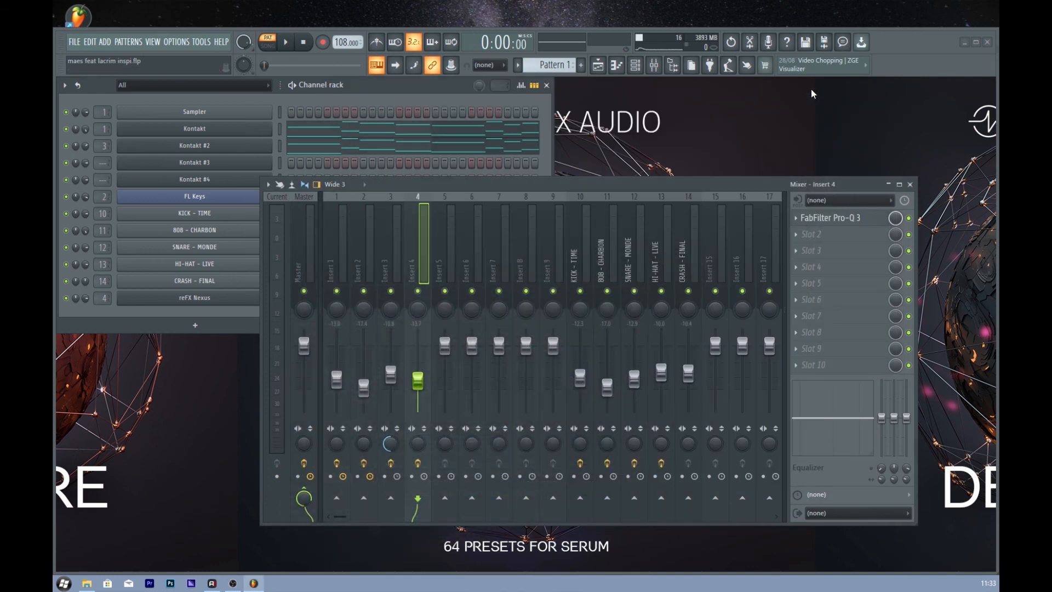